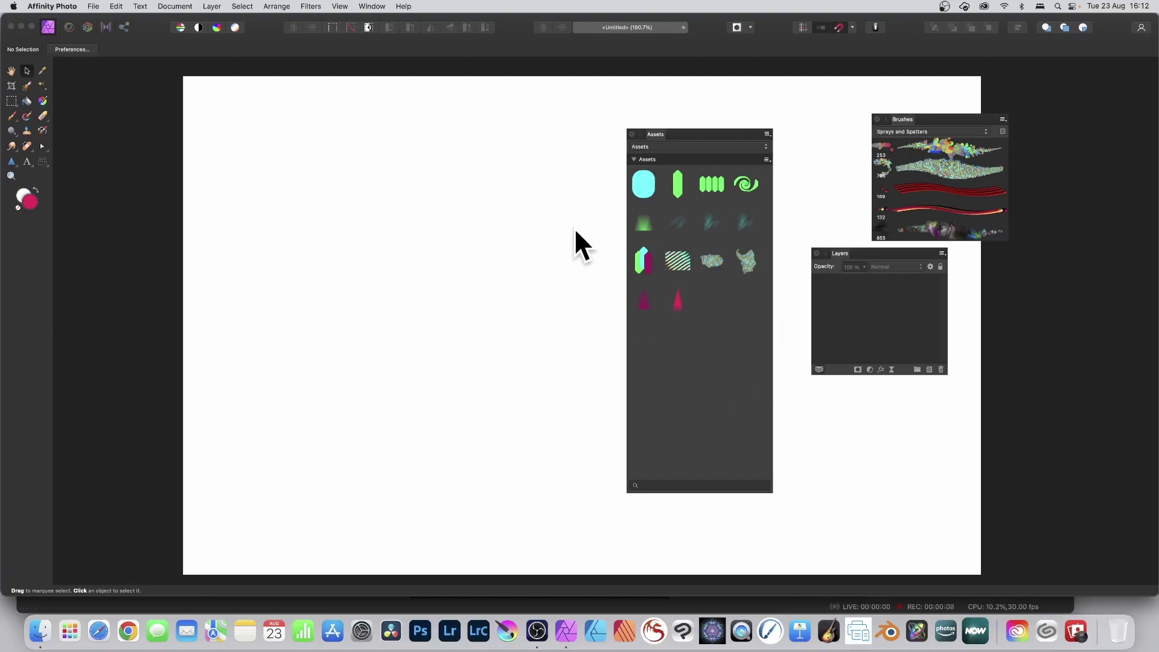
Draw a tall pink triangle and add a Motion Blur live filter layer to it
{"action": "left_click", "coordinate": [11, 161]}
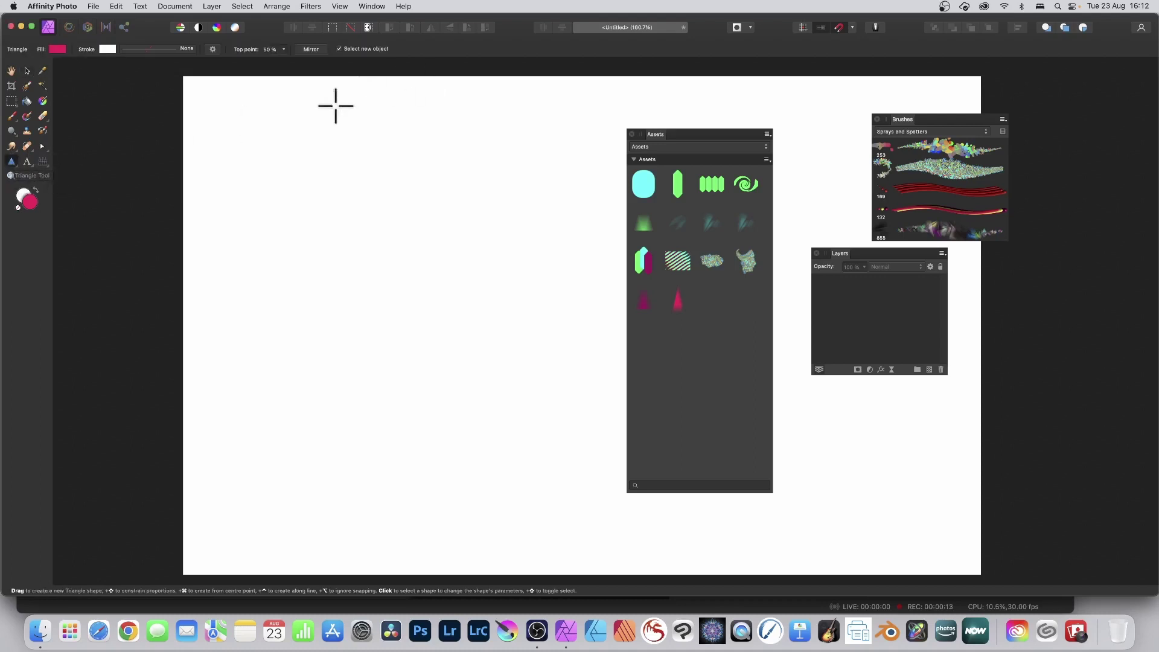
{"action": "left_click_drag", "start_coordinate": [341, 117], "coordinate": [531, 424]}
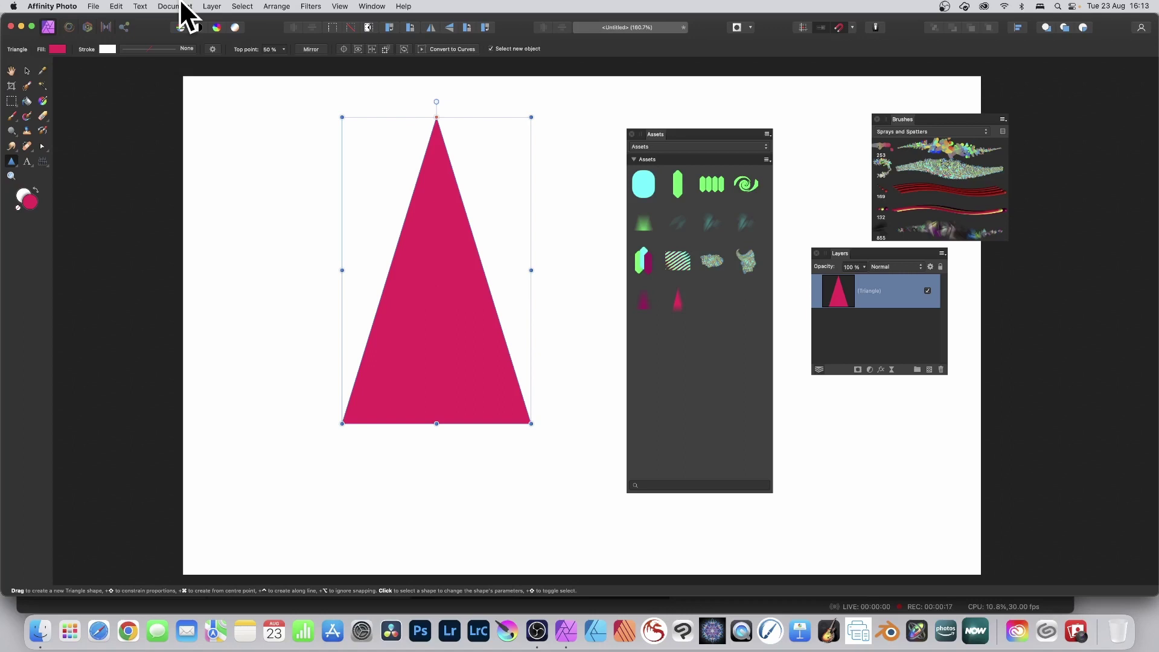
{"action": "left_click", "coordinate": [211, 6]}
{"action": "mouse_move", "coordinate": [230, 160]}
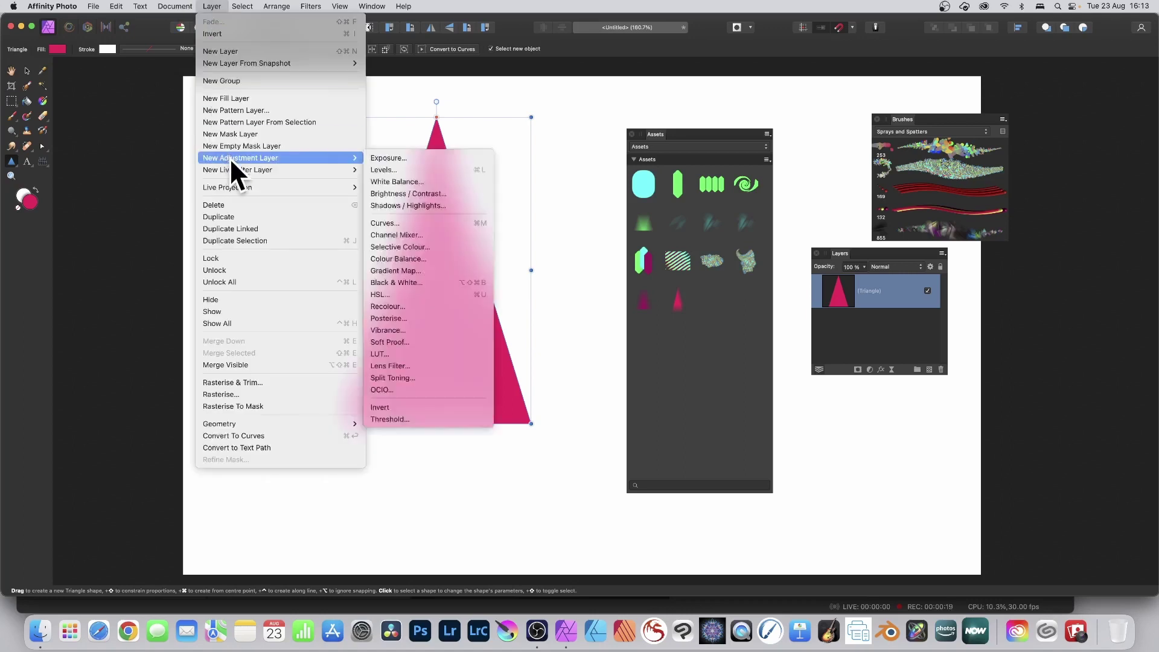
{"action": "mouse_move", "coordinate": [425, 169]}
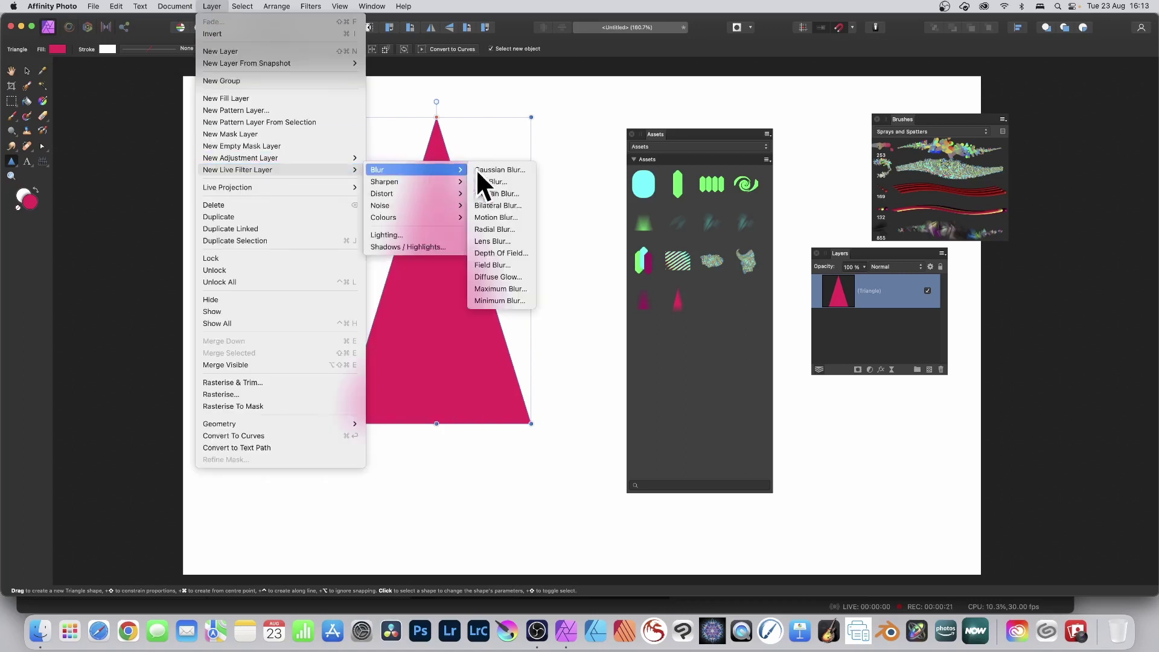
{"action": "left_click", "coordinate": [500, 218]}
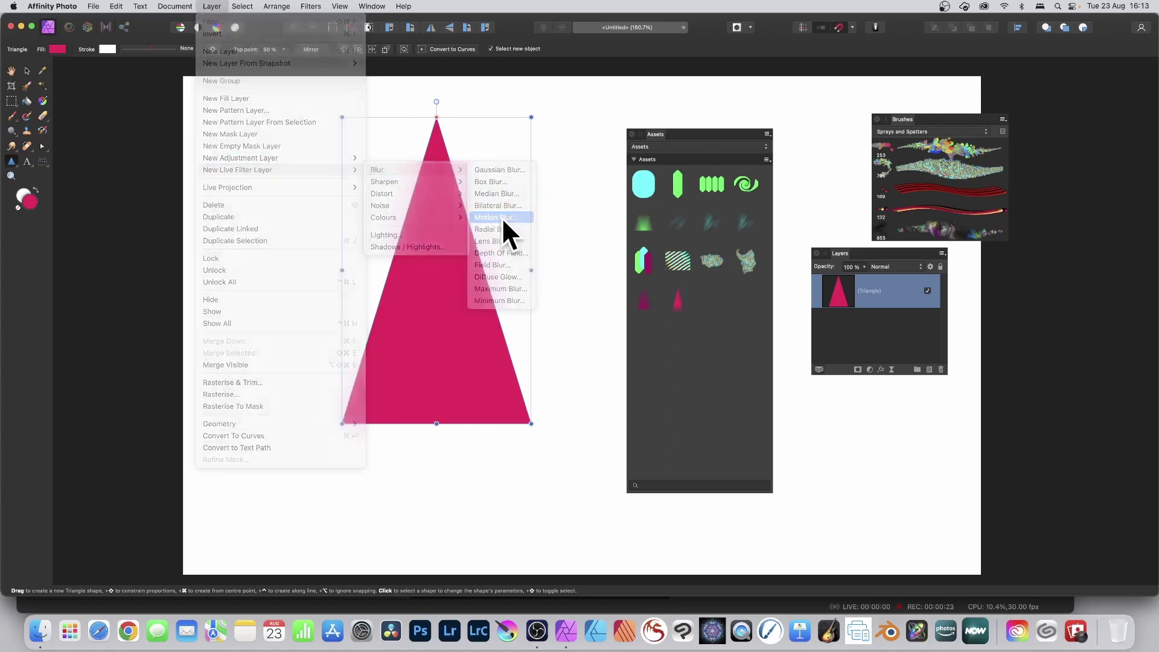
{"action": "left_click", "coordinate": [980, 468]}
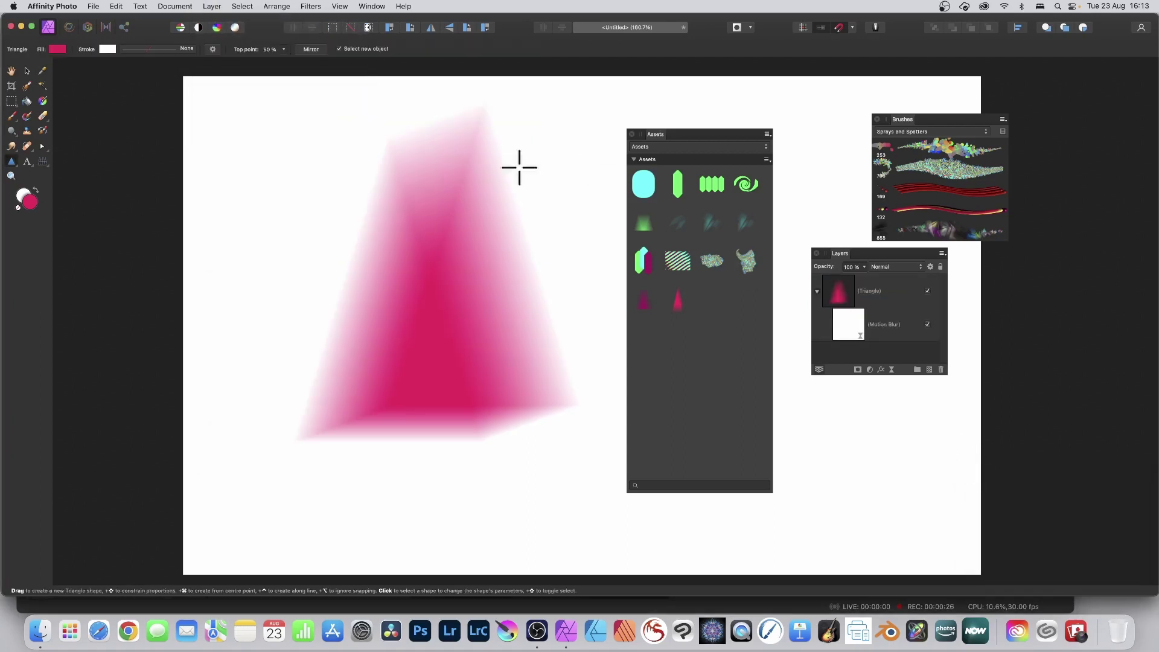
Select the blurred triangle and add it to the Assets category with Add from Selection
{"action": "left_click", "coordinate": [27, 70]}
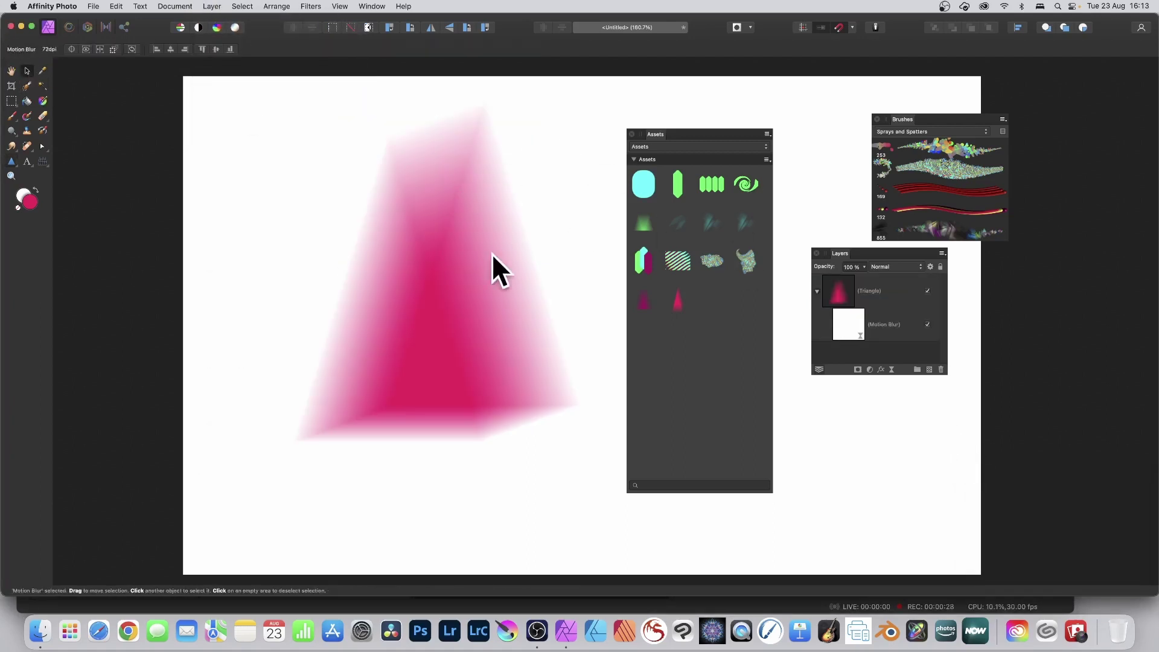
{"action": "left_click", "coordinate": [457, 261]}
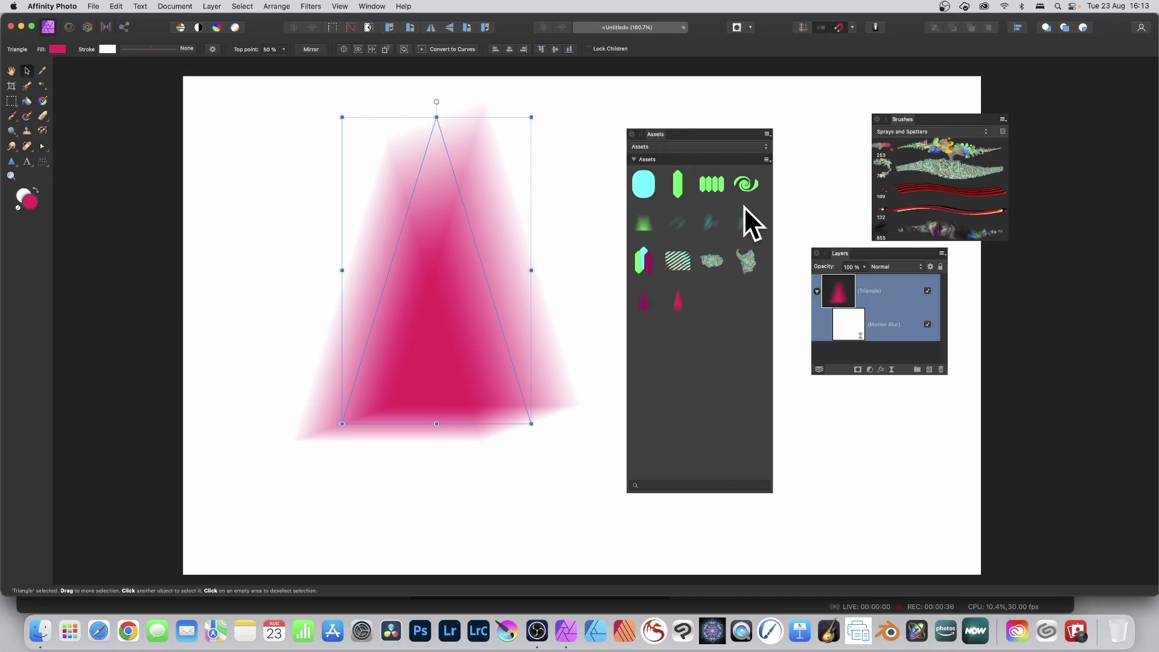
{"action": "left_click", "coordinate": [767, 160]}
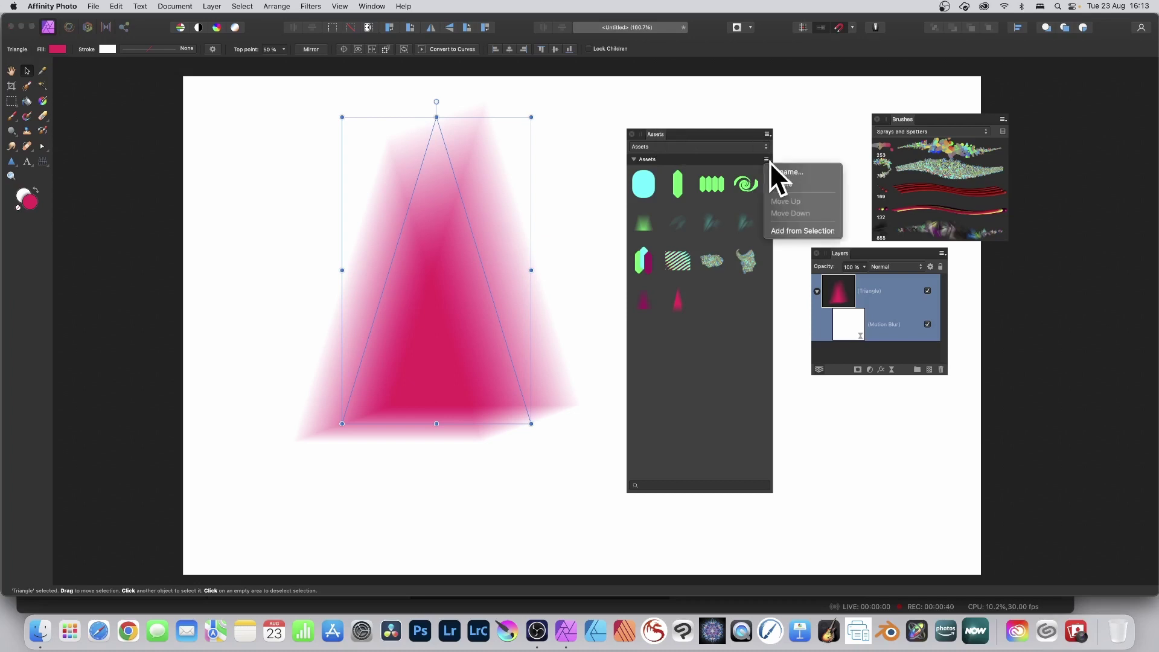
{"action": "left_click", "coordinate": [809, 231]}
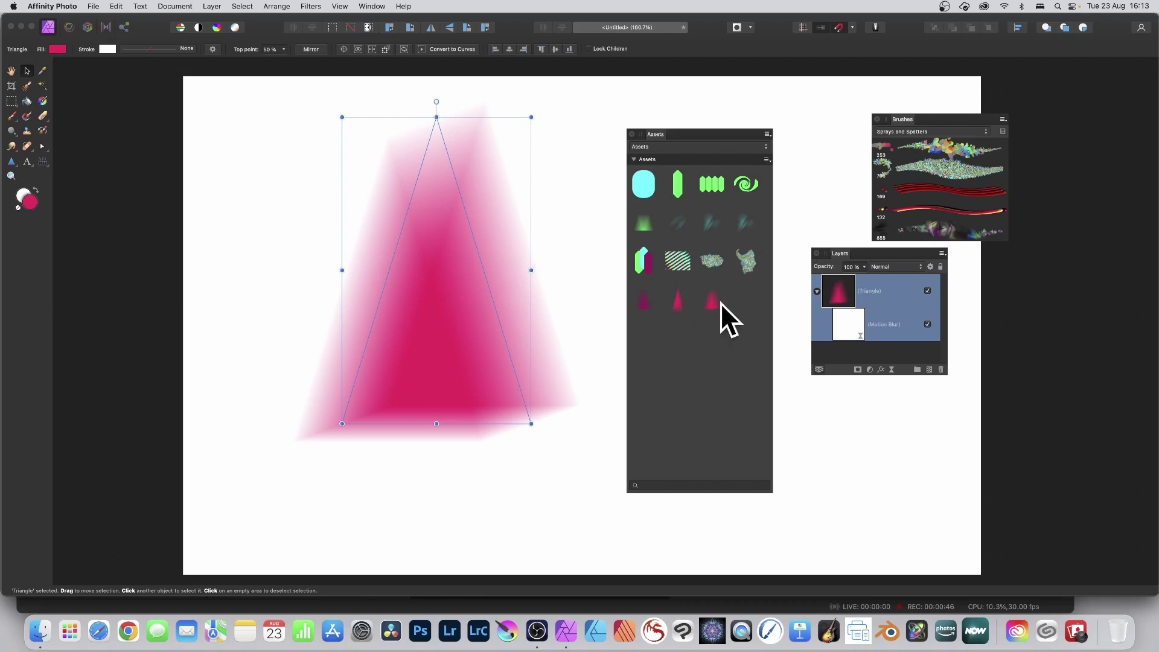
Delete the triangle, then drag the saved blurred-triangle asset onto the canvas twice
{"action": "key", "text": "Delete"}
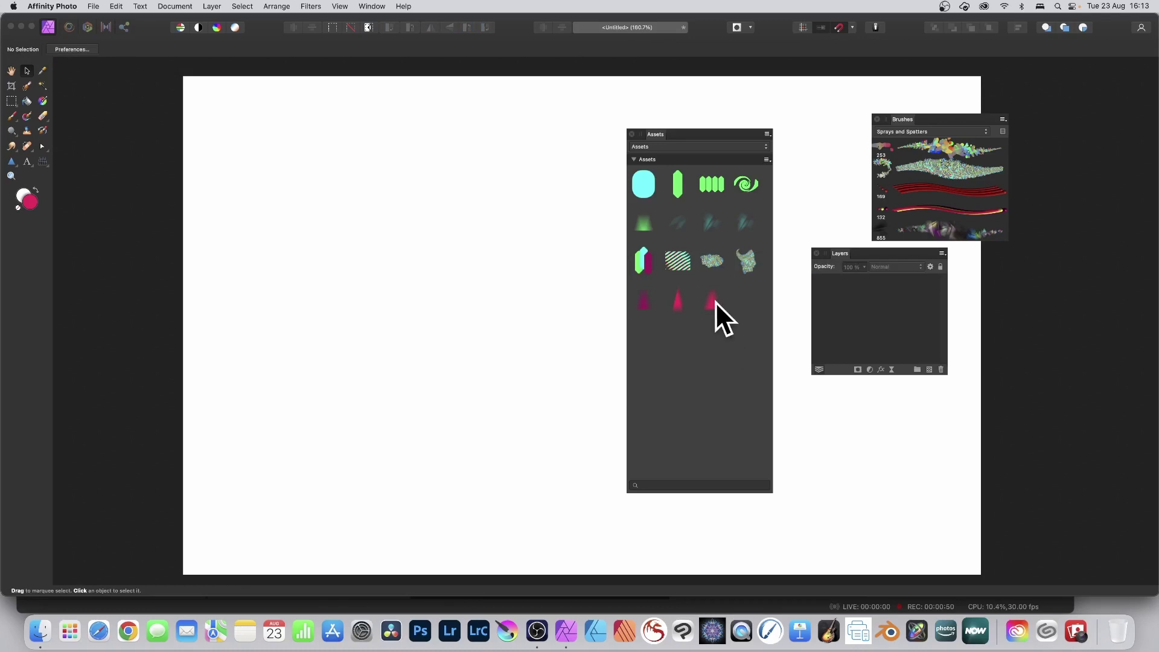
{"action": "left_click_drag", "start_coordinate": [711, 301], "coordinate": [300, 270]}
{"action": "left_click_drag", "start_coordinate": [710, 296], "coordinate": [527, 280]}
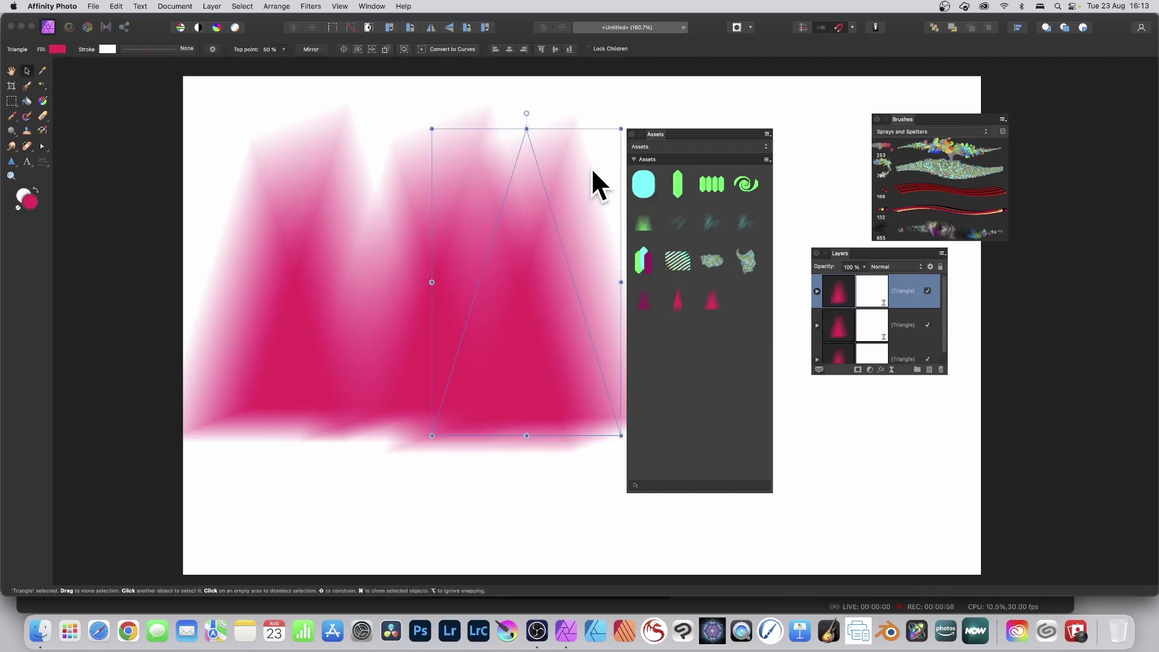
{"action": "left_click", "coordinate": [817, 291]}
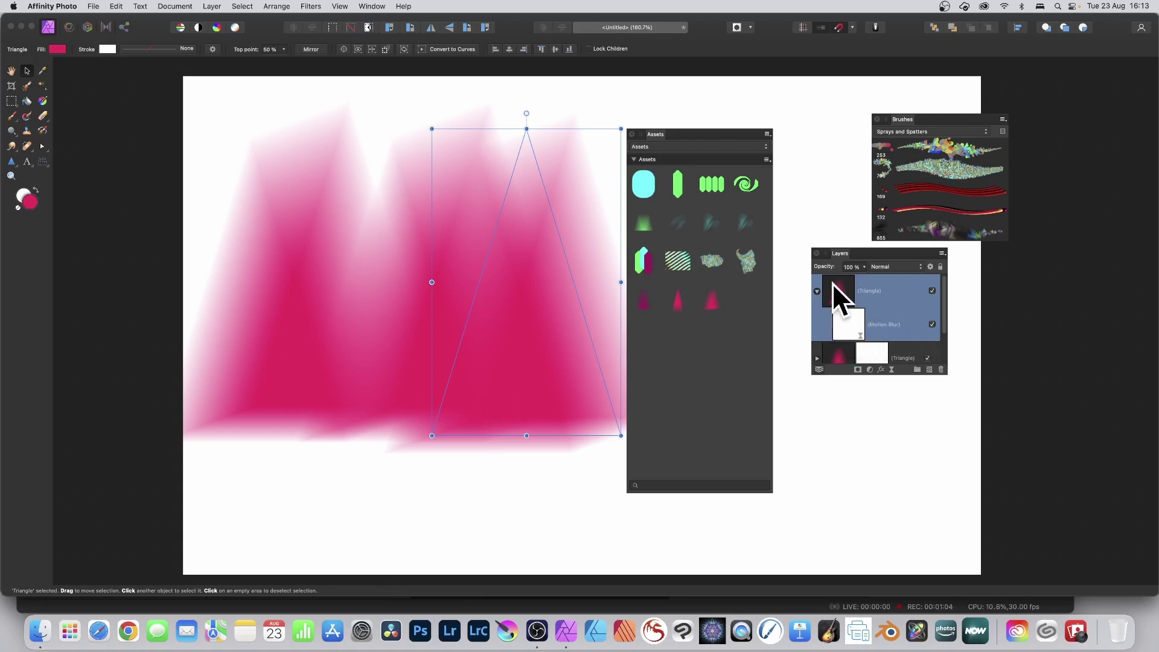
Retune the top triangle's Motion Blur to about 290.7 px at 94°, then reselect the triangle
{"action": "left_click", "coordinate": [845, 319]}
{"action": "double_click", "coordinate": [845, 319]}
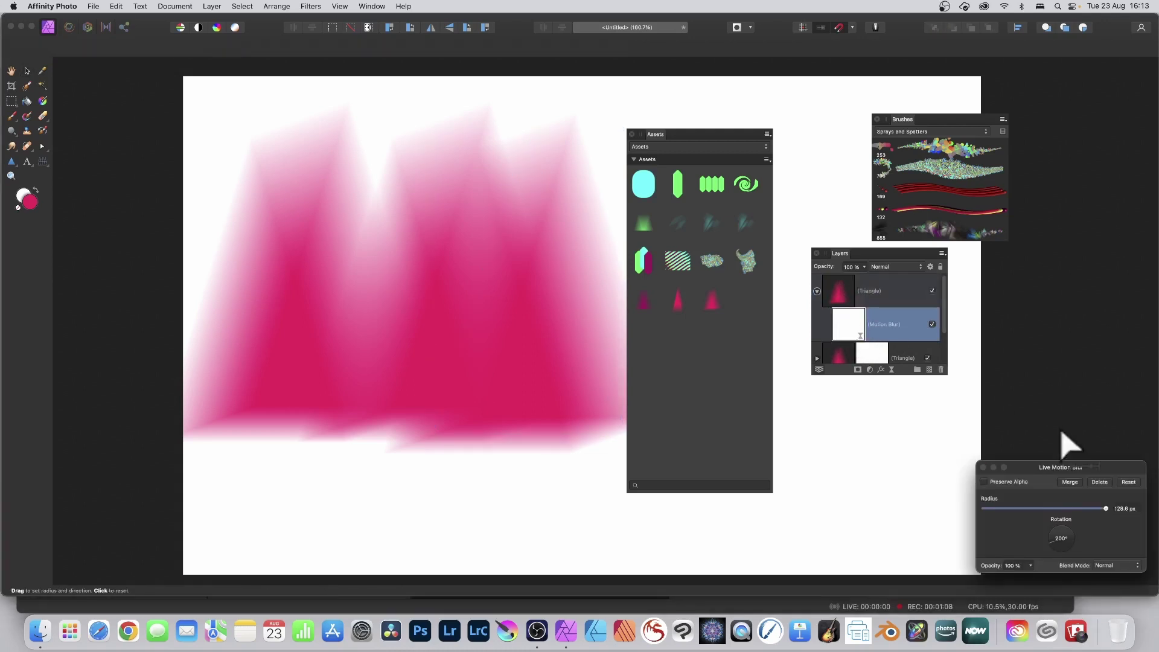
{"action": "left_click_drag", "start_coordinate": [1063, 468], "coordinate": [511, 230]}
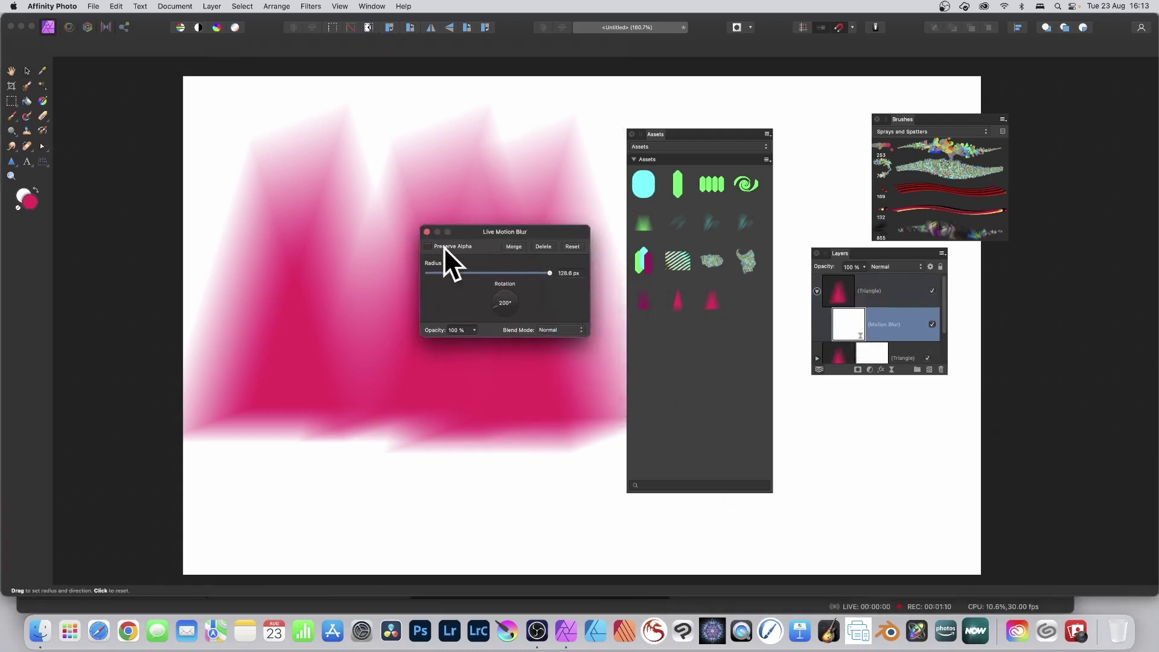
{"action": "left_click_drag", "start_coordinate": [393, 226], "coordinate": [391, 366]}
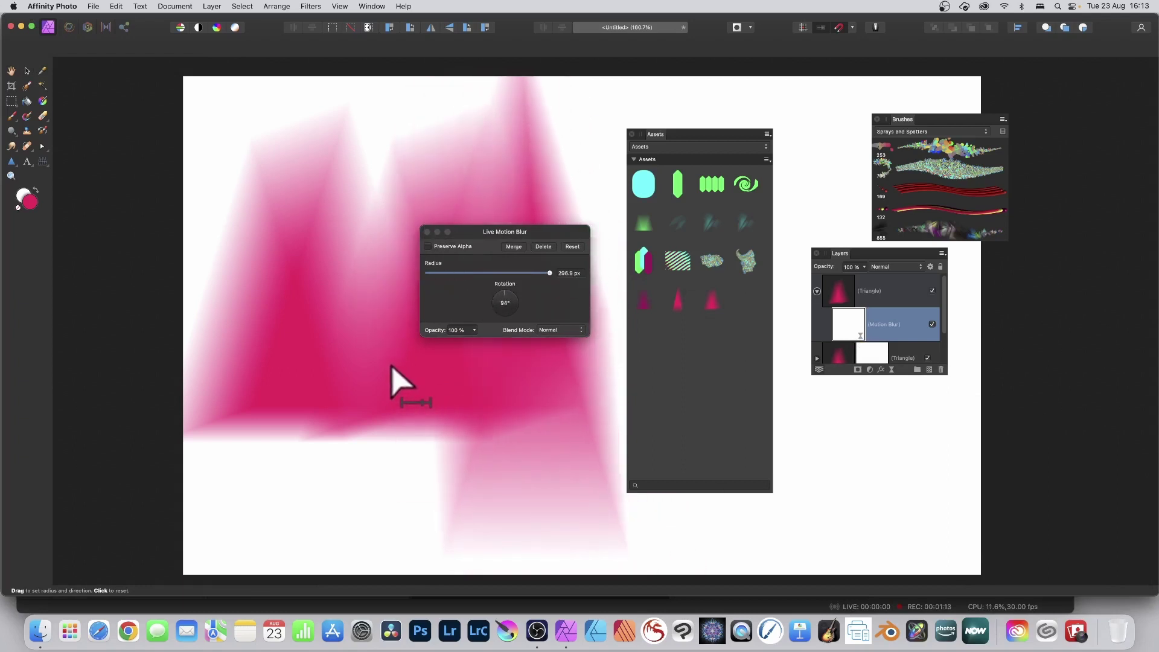
{"action": "left_click", "coordinate": [427, 232]}
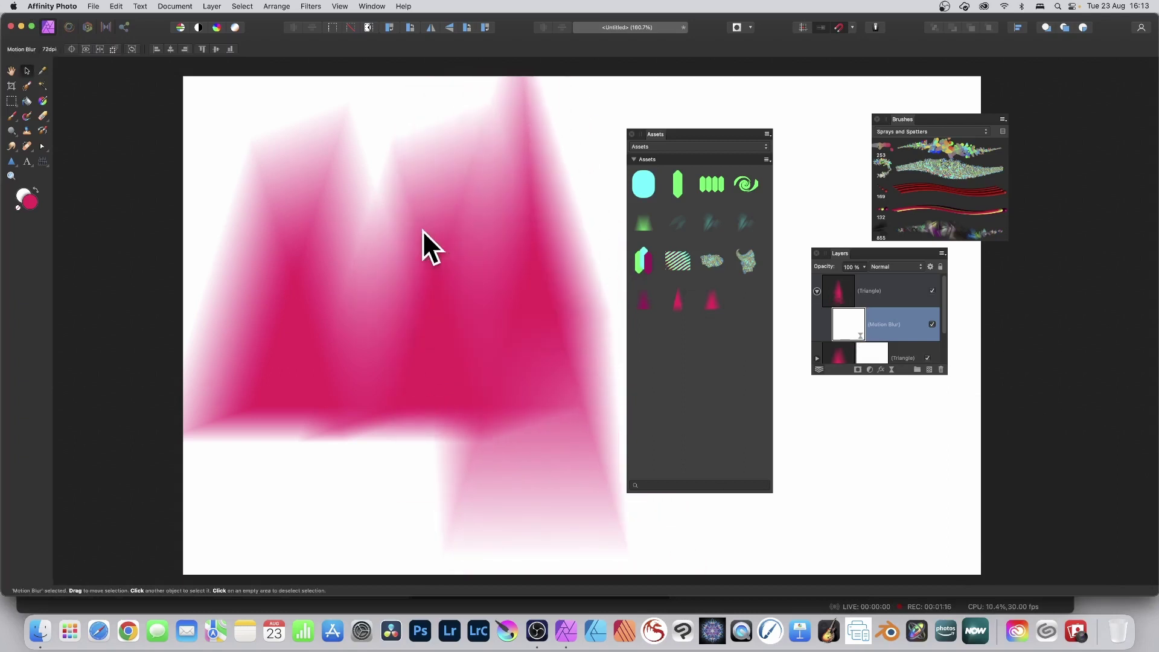
{"action": "left_click", "coordinate": [841, 289]}
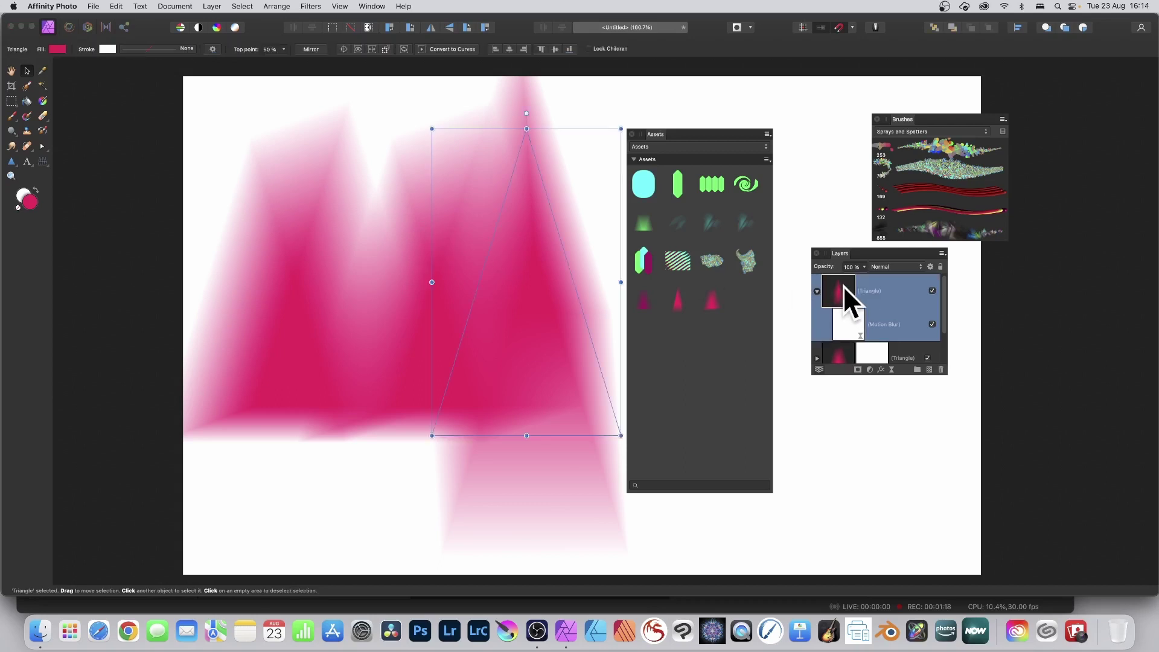
Change the triangle fill from F2005C to magenta F200EE, save it as an asset, then clear the canvas
{"action": "left_click", "coordinate": [60, 48]}
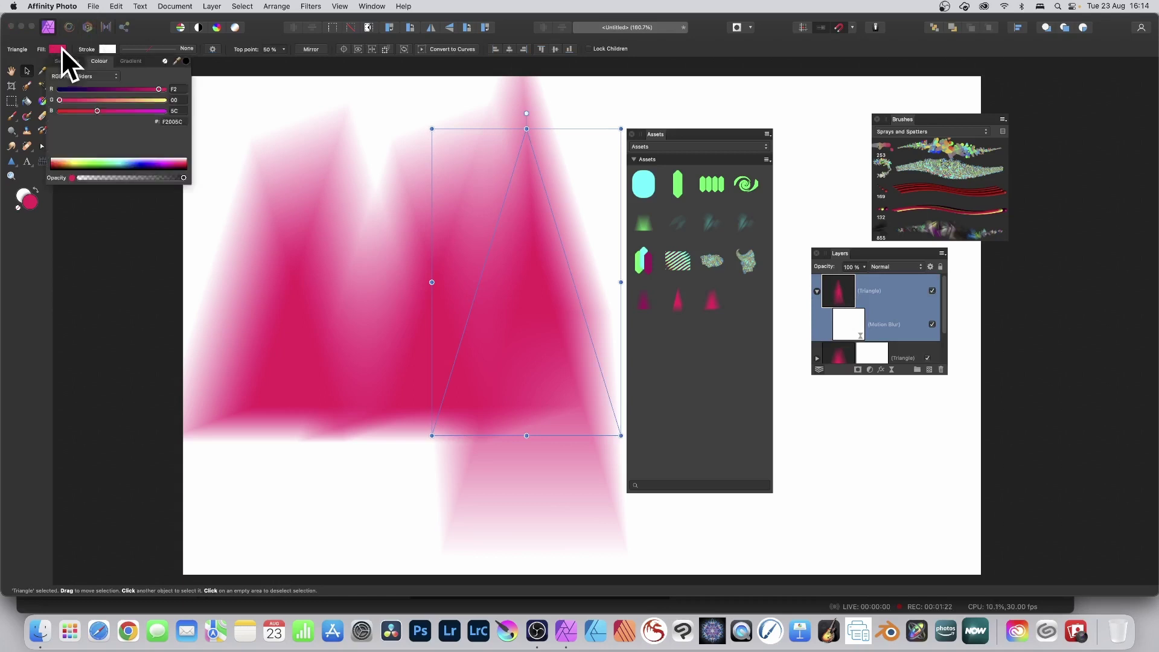
{"action": "left_click_drag", "start_coordinate": [143, 111], "coordinate": [156, 110]}
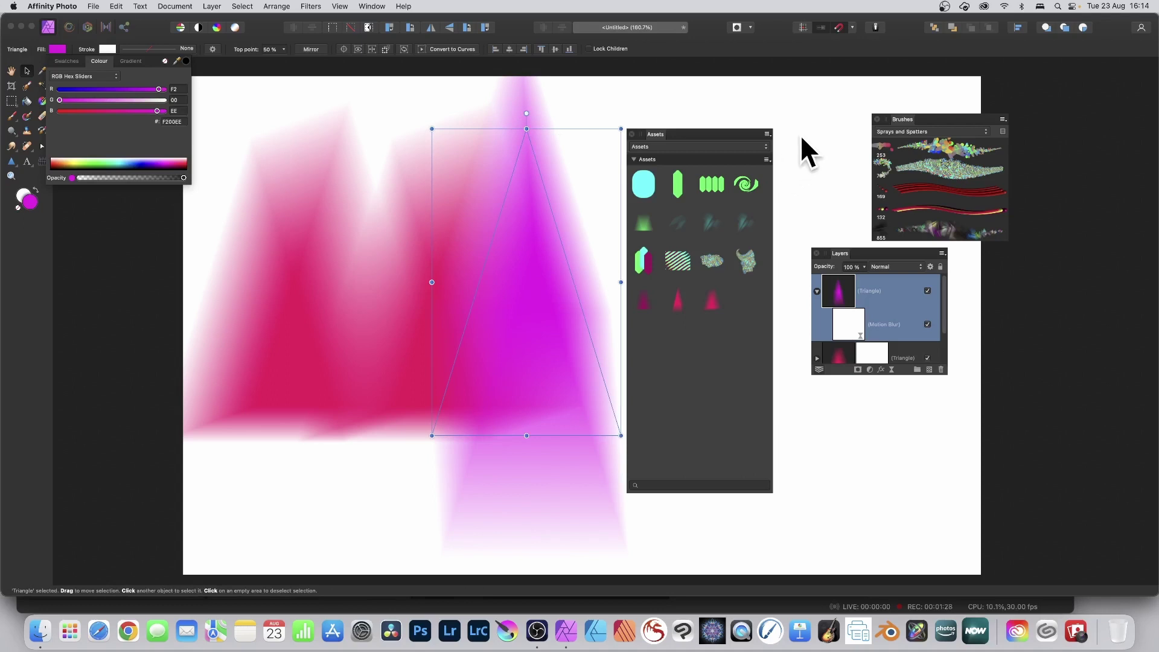
{"action": "left_click", "coordinate": [768, 159]}
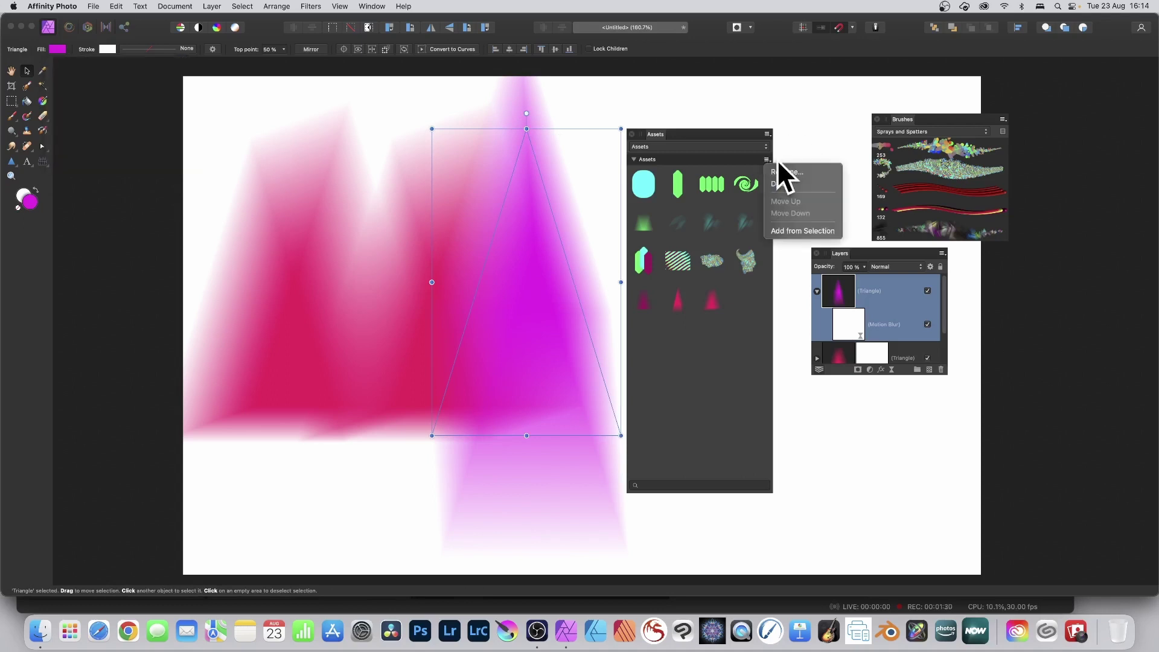
{"action": "left_click", "coordinate": [792, 230]}
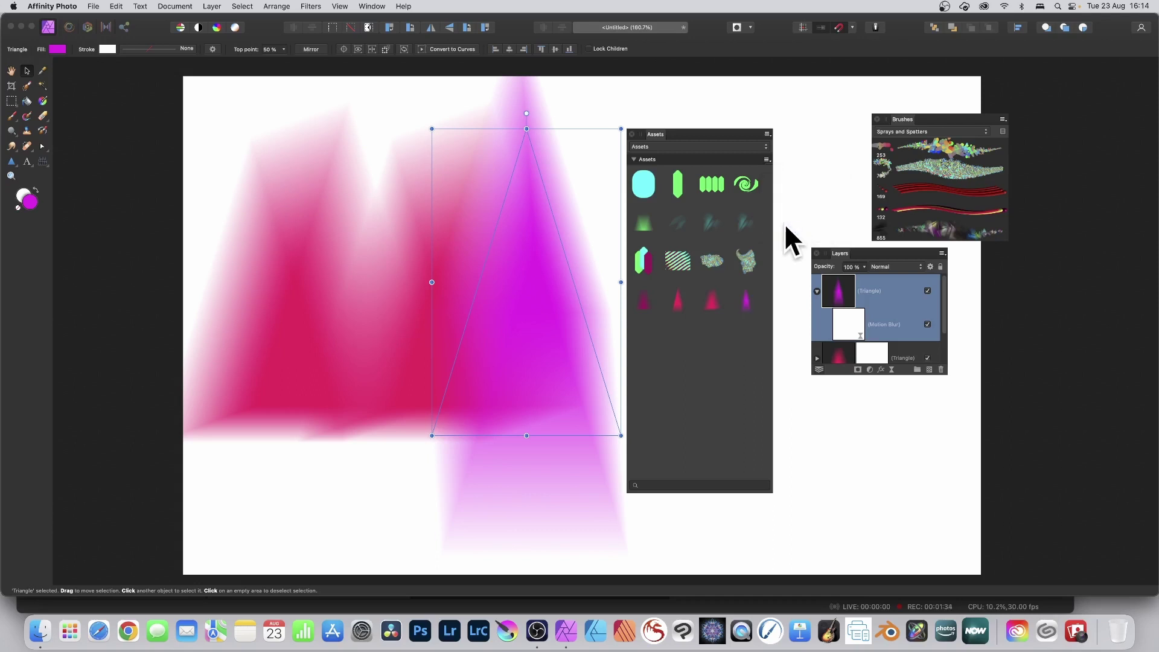
{"action": "key", "text": "super+a"}
{"action": "key", "text": "Delete"}
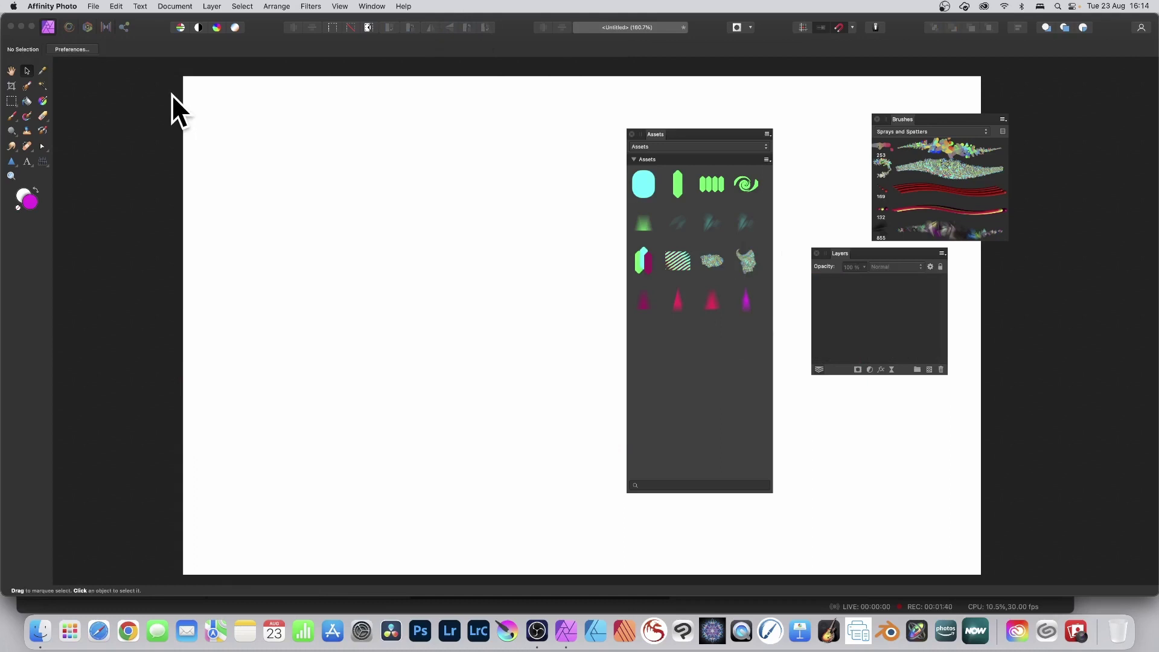
Draw three magenta triangles of differing heights side by side and marquee-select all three
{"action": "left_click", "coordinate": [11, 160]}
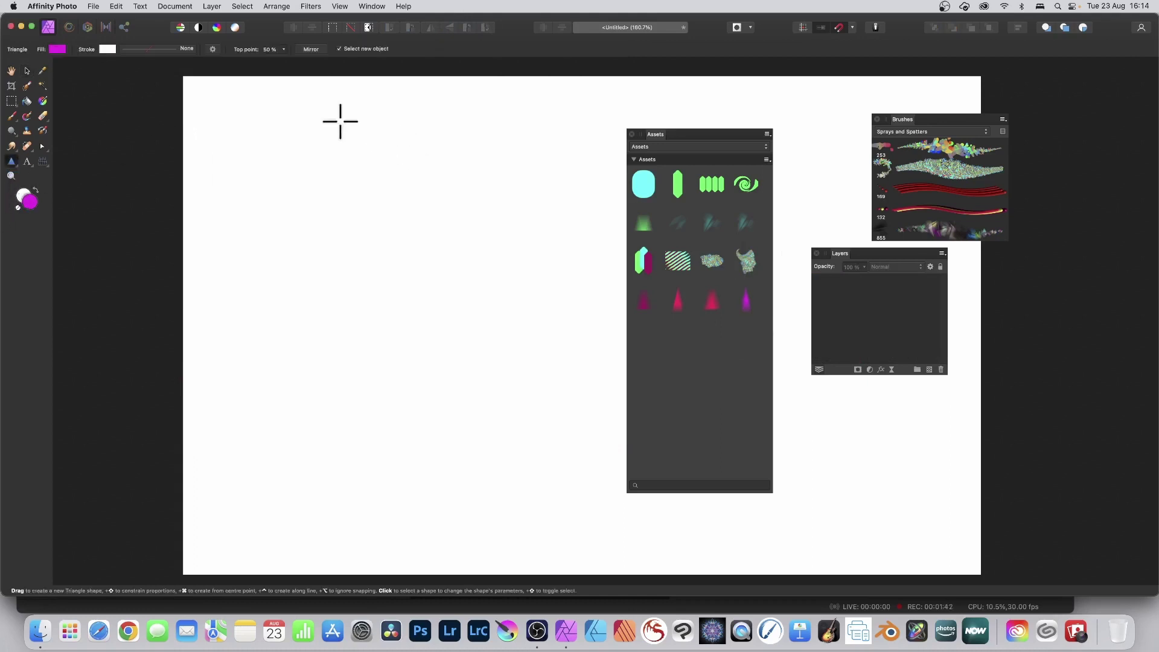
{"action": "left_click_drag", "start_coordinate": [323, 129], "coordinate": [412, 342]}
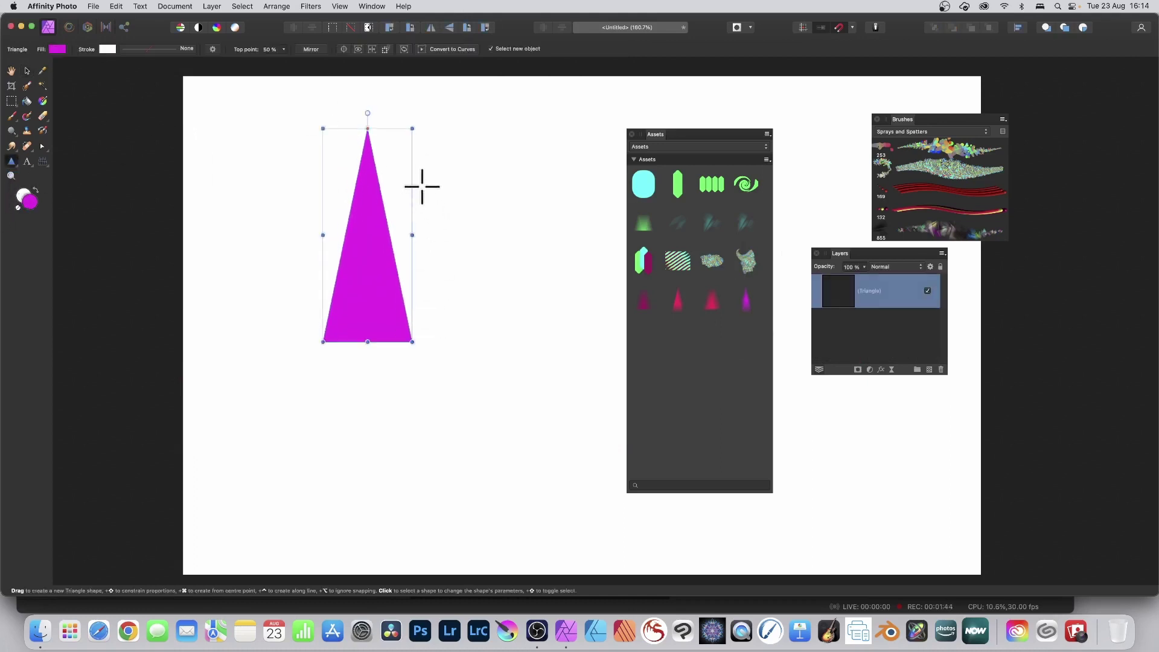
{"action": "left_click_drag", "start_coordinate": [425, 174], "coordinate": [508, 396]}
{"action": "left_click_drag", "start_coordinate": [507, 112], "coordinate": [601, 353]}
{"action": "left_click", "coordinate": [26, 70]}
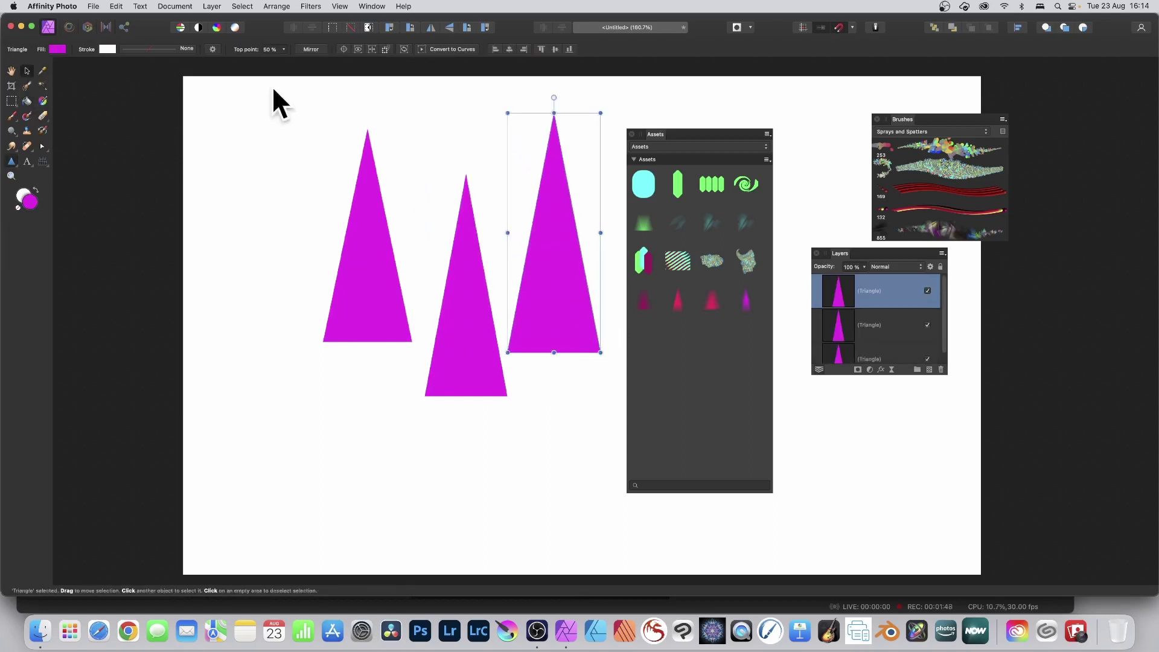
{"action": "left_click_drag", "start_coordinate": [282, 70], "coordinate": [609, 402]}
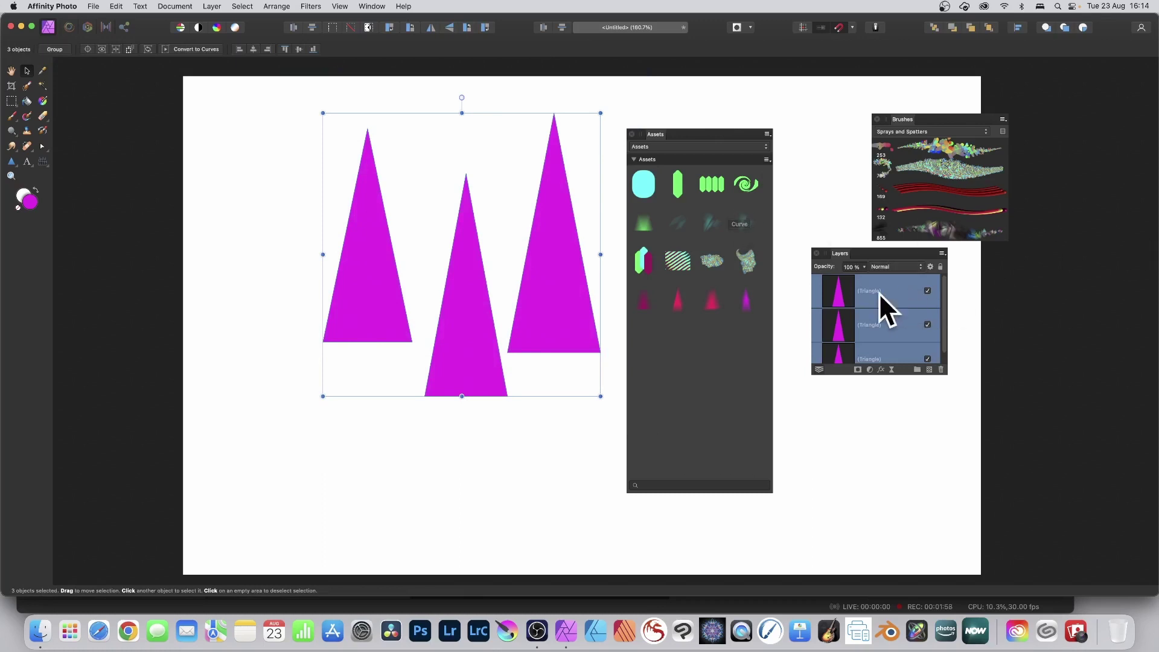
Group the three selected triangles and save the group as a new asset
{"action": "right_click", "coordinate": [842, 288]}
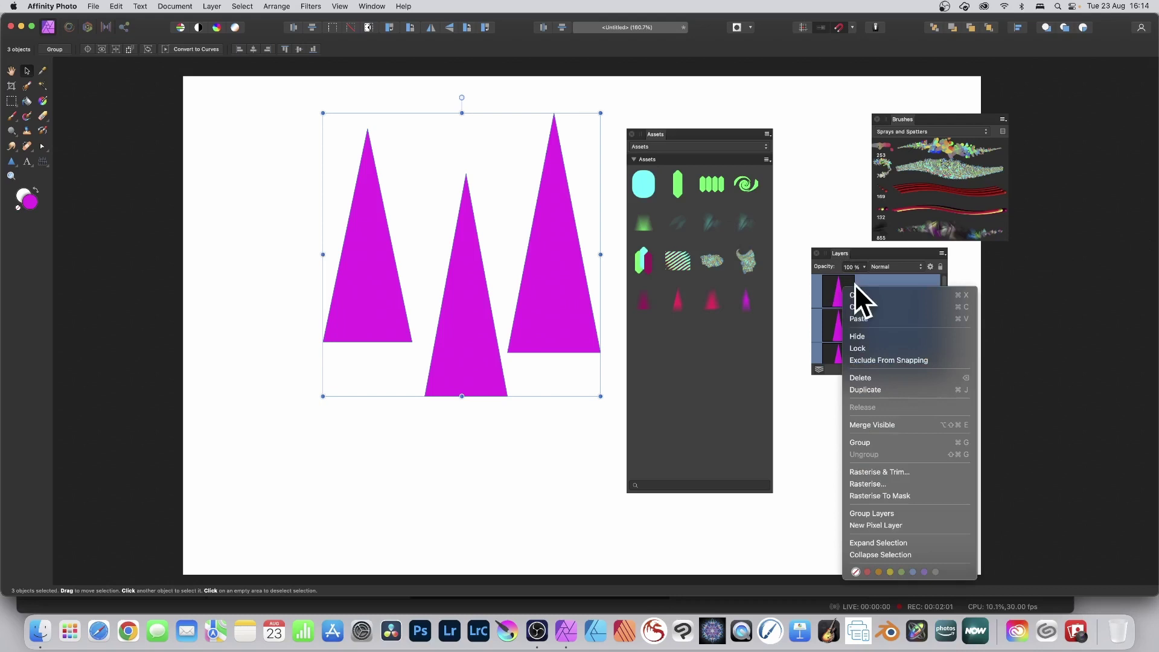
{"action": "left_click", "coordinate": [871, 443]}
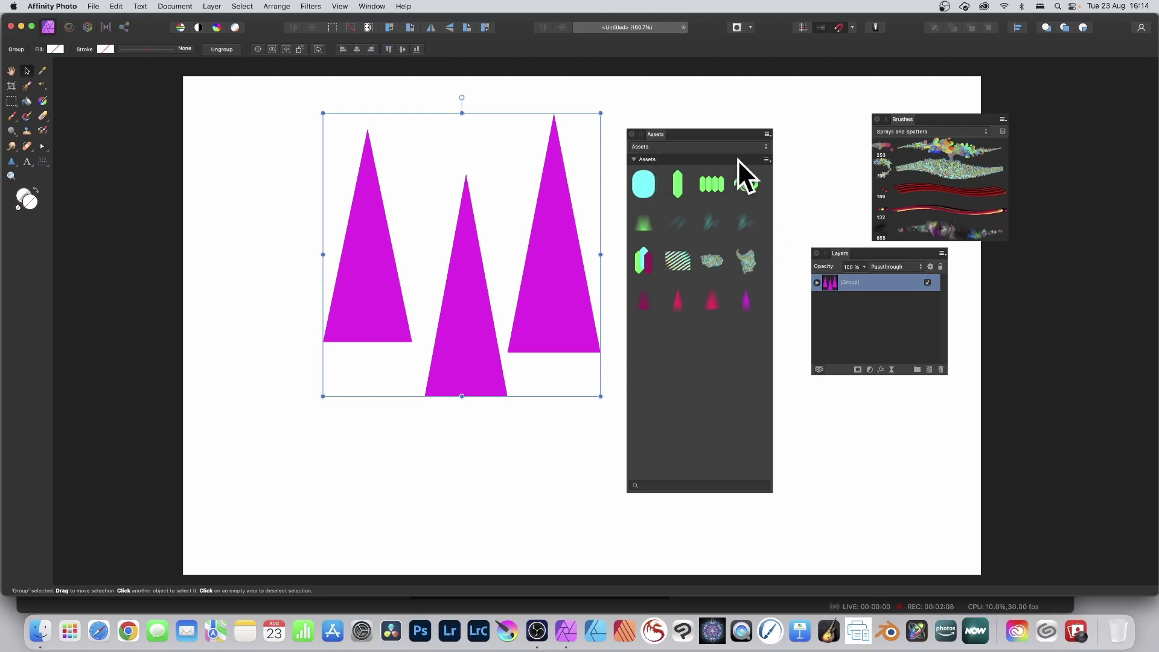
{"action": "left_click", "coordinate": [767, 159]}
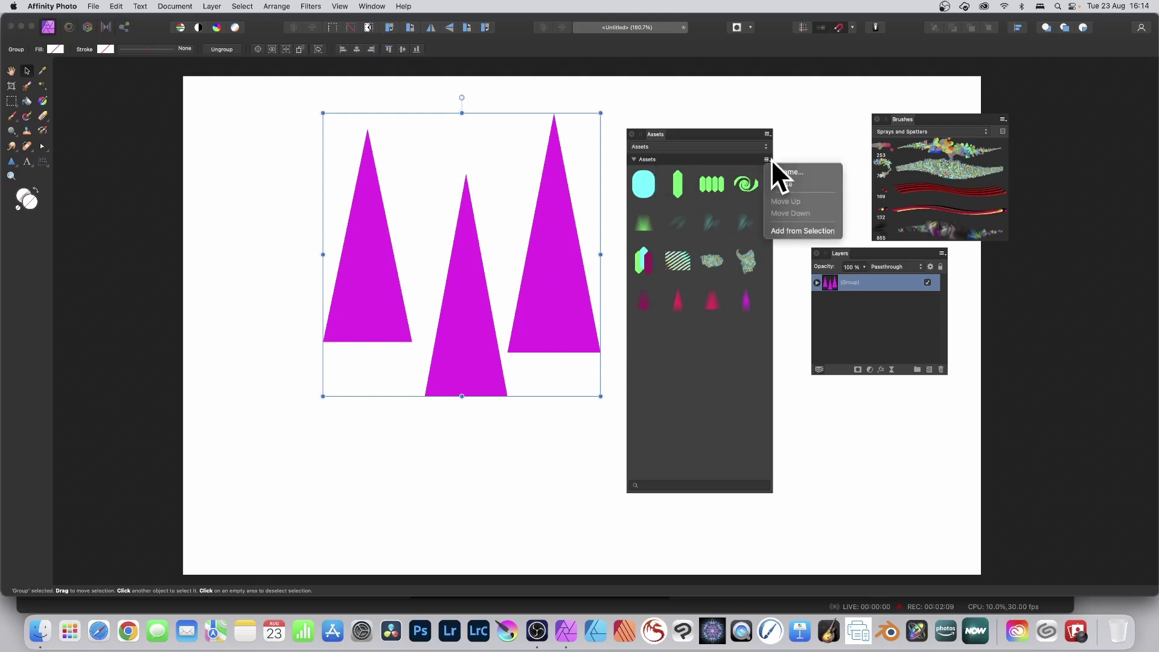
{"action": "left_click", "coordinate": [804, 231]}
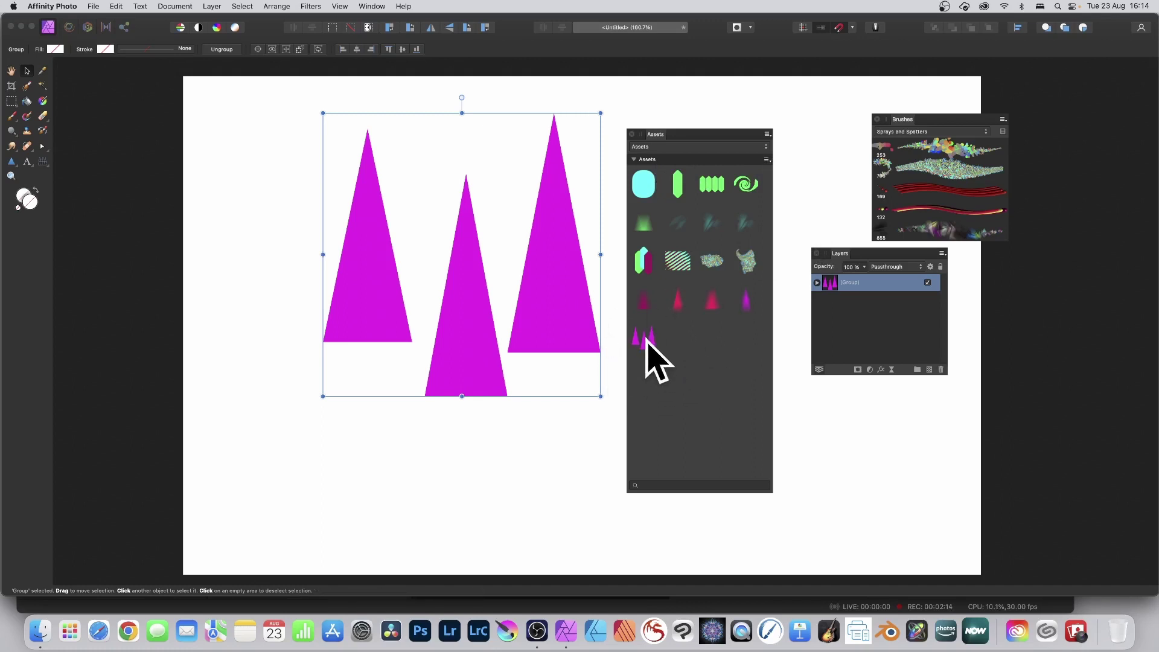
Replace the group with two placed copies of the triangle asset, then move one triangle
{"action": "key", "text": "Delete"}
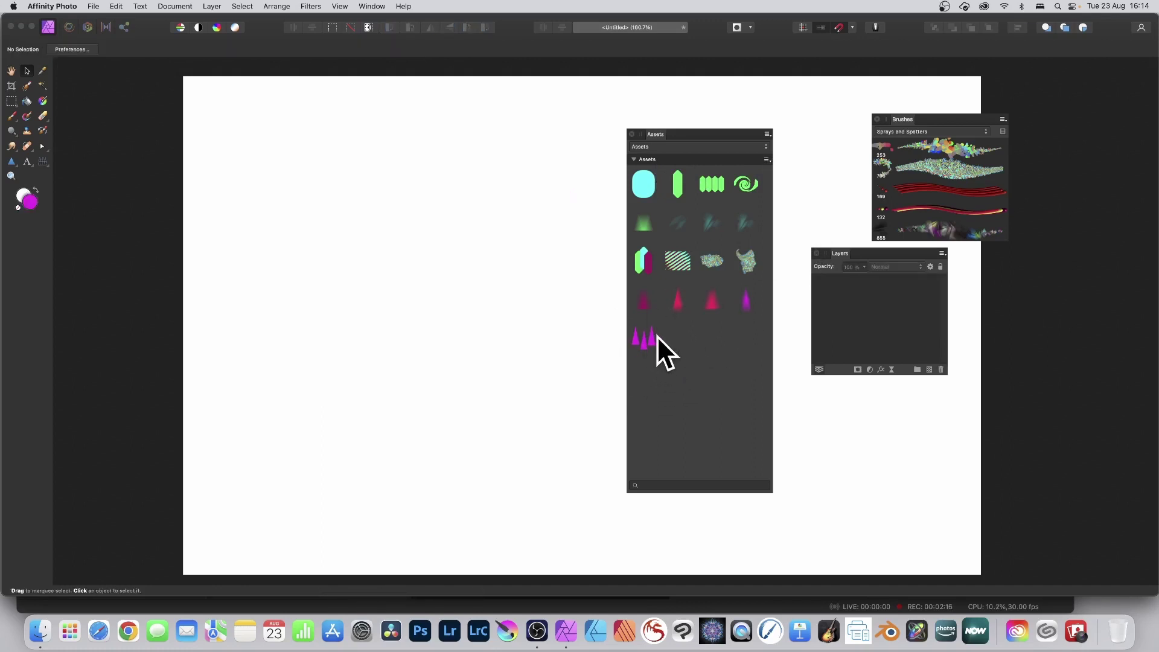
{"action": "left_click_drag", "start_coordinate": [647, 336], "coordinate": [354, 252]}
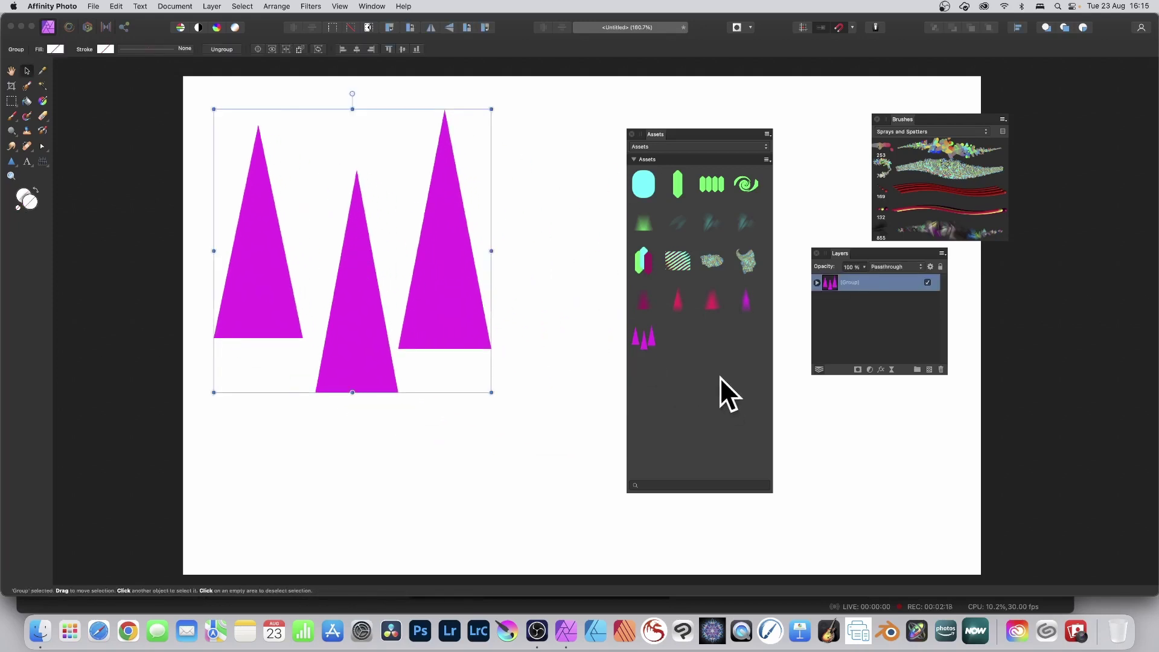
{"action": "left_click_drag", "start_coordinate": [647, 333], "coordinate": [537, 251]}
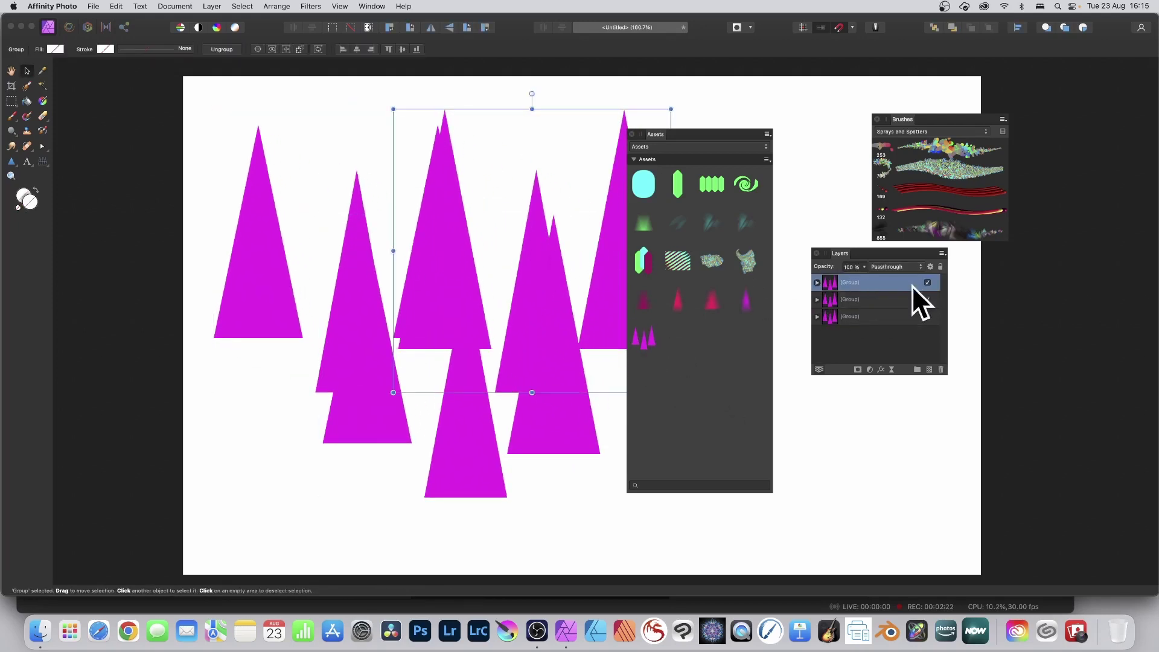
{"action": "left_click", "coordinate": [818, 283]}
{"action": "left_click", "coordinate": [850, 308]}
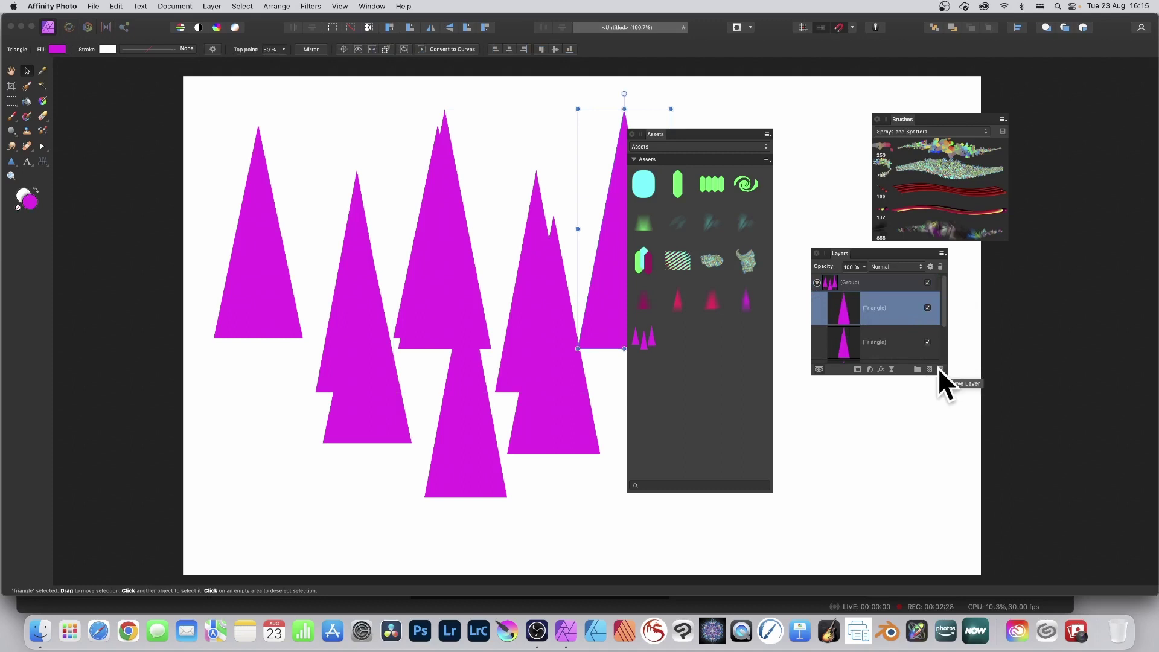
{"action": "key", "text": "super+z"}
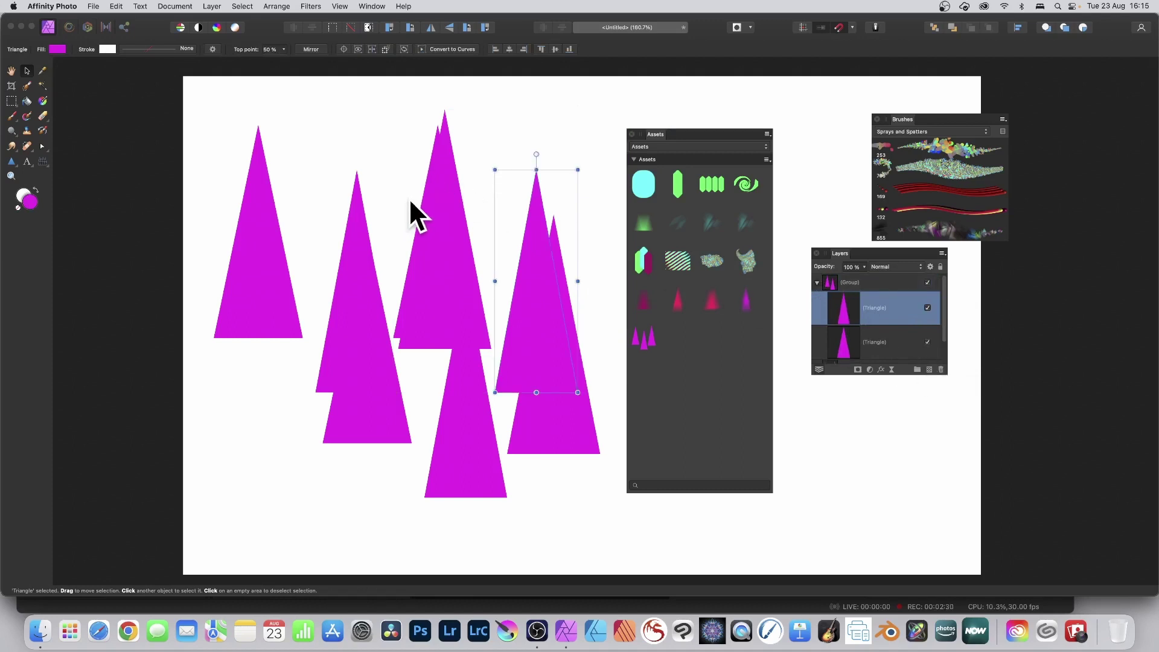
{"action": "left_click_drag", "start_coordinate": [550, 244], "coordinate": [539, 203]}
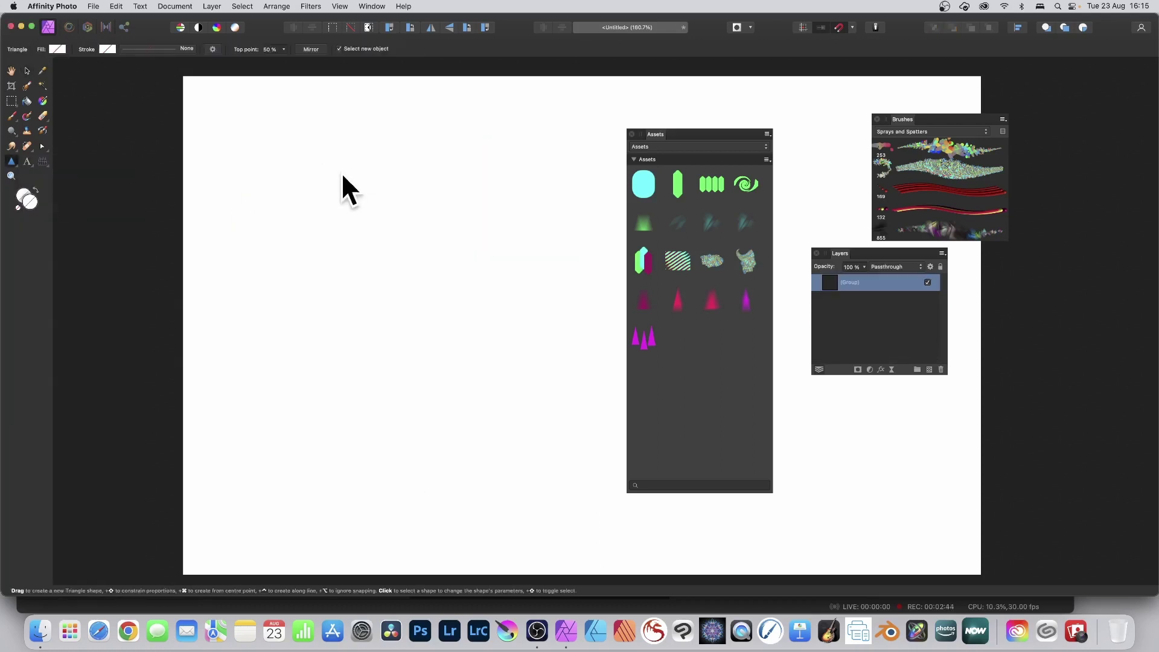
Draw a tall magenta triangle and rasterise it into a pixel layer
{"action": "left_click_drag", "start_coordinate": [348, 169], "coordinate": [467, 443]}
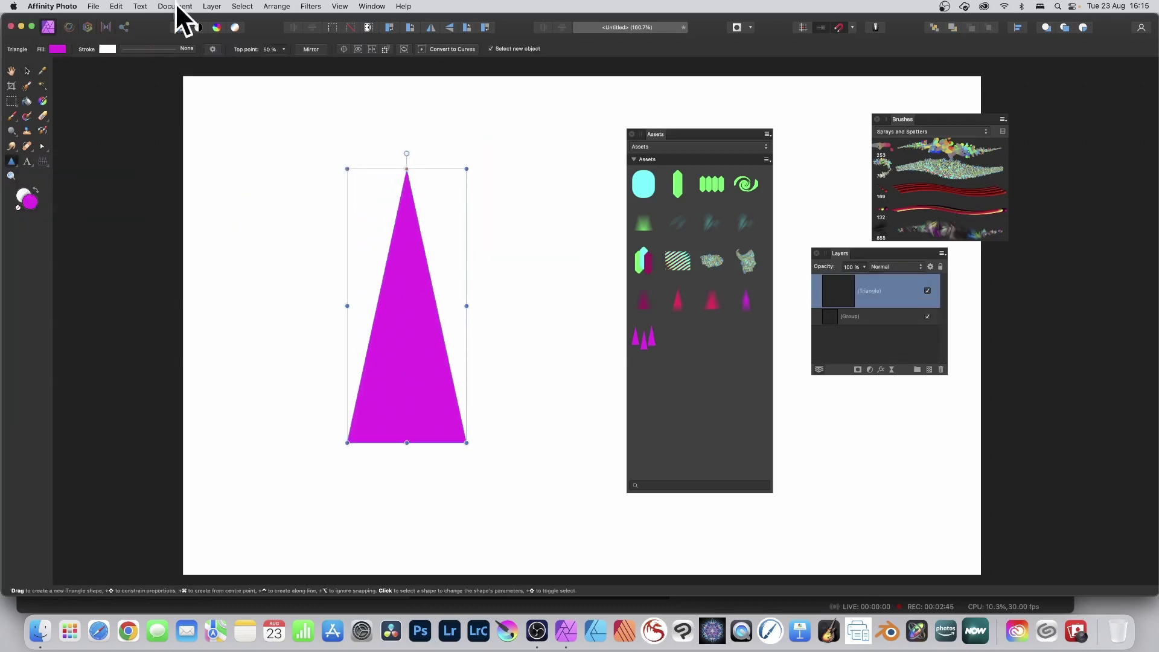
{"action": "left_click", "coordinate": [212, 6]}
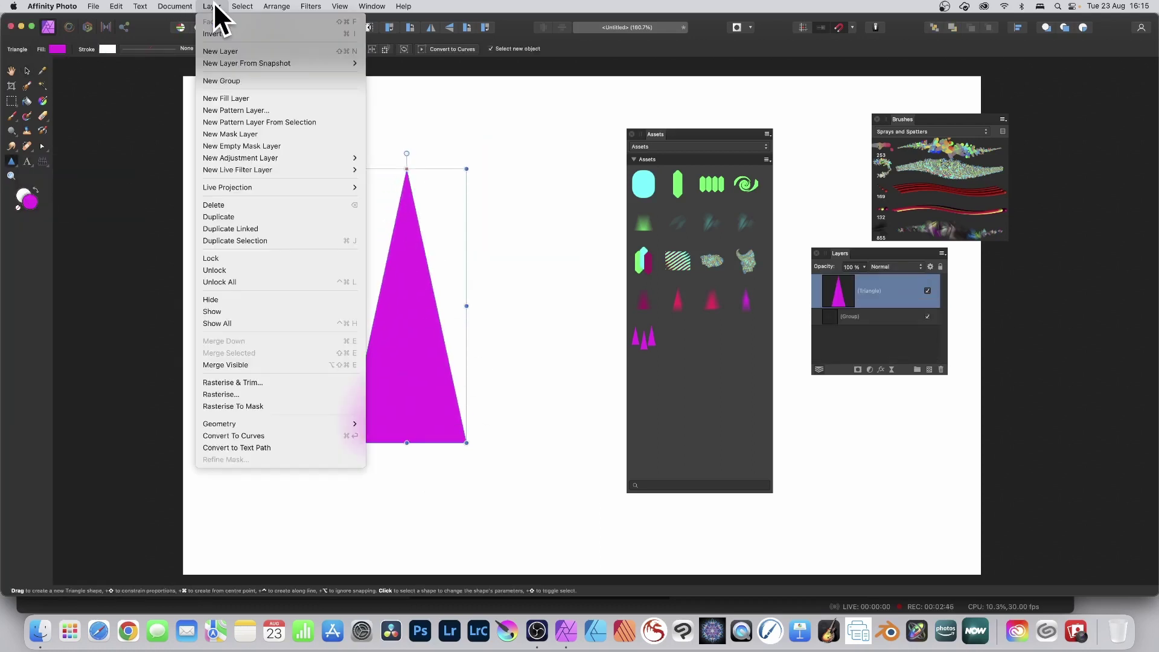
{"action": "left_click", "coordinate": [252, 391]}
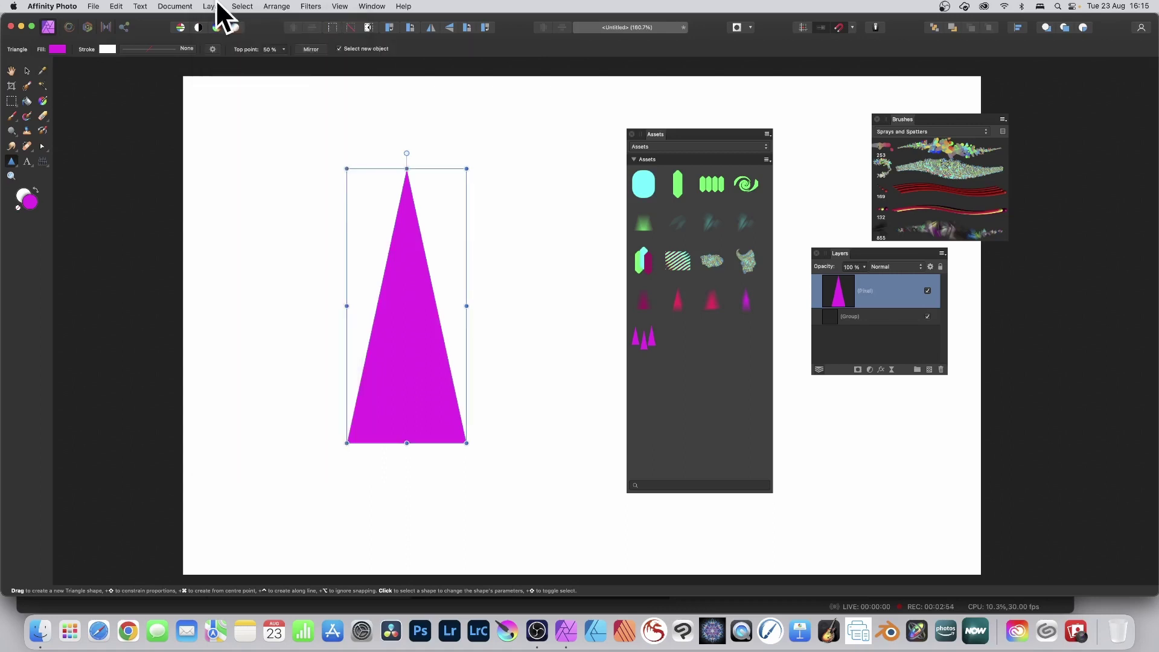
{"action": "left_click", "coordinate": [215, 7]}
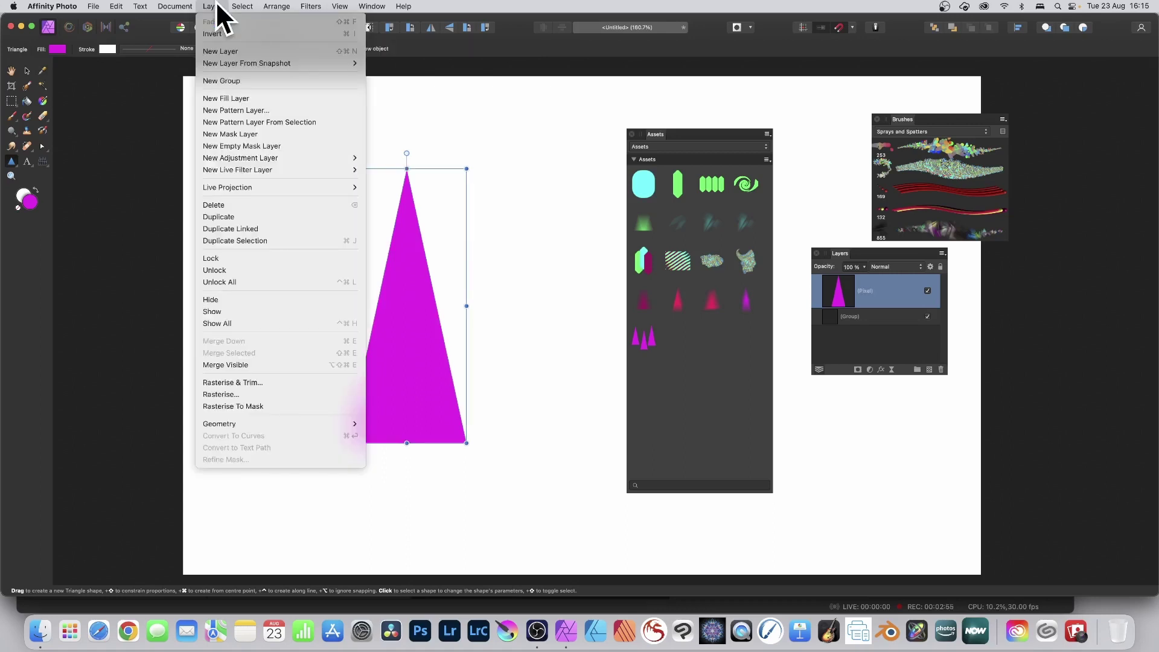
Make a pattern layer from the triangle, resizing and mirroring its cell into small diamonds
{"action": "left_click", "coordinate": [246, 120]}
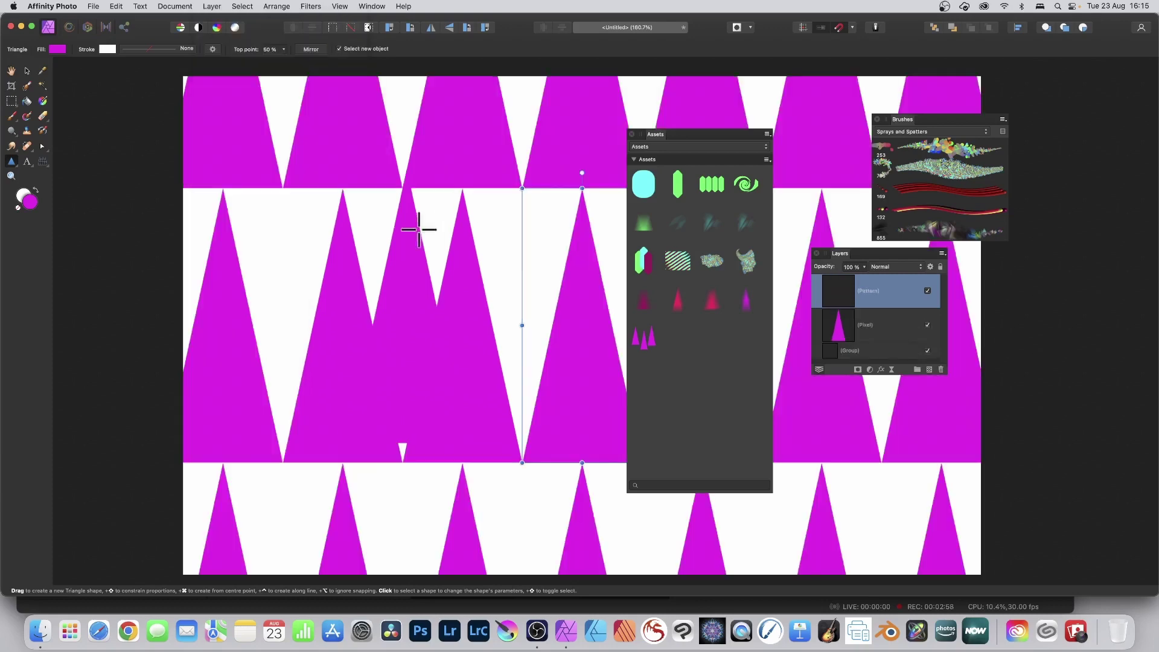
{"action": "left_click_drag", "start_coordinate": [525, 186], "coordinate": [596, 388]}
{"action": "key", "text": "v"}
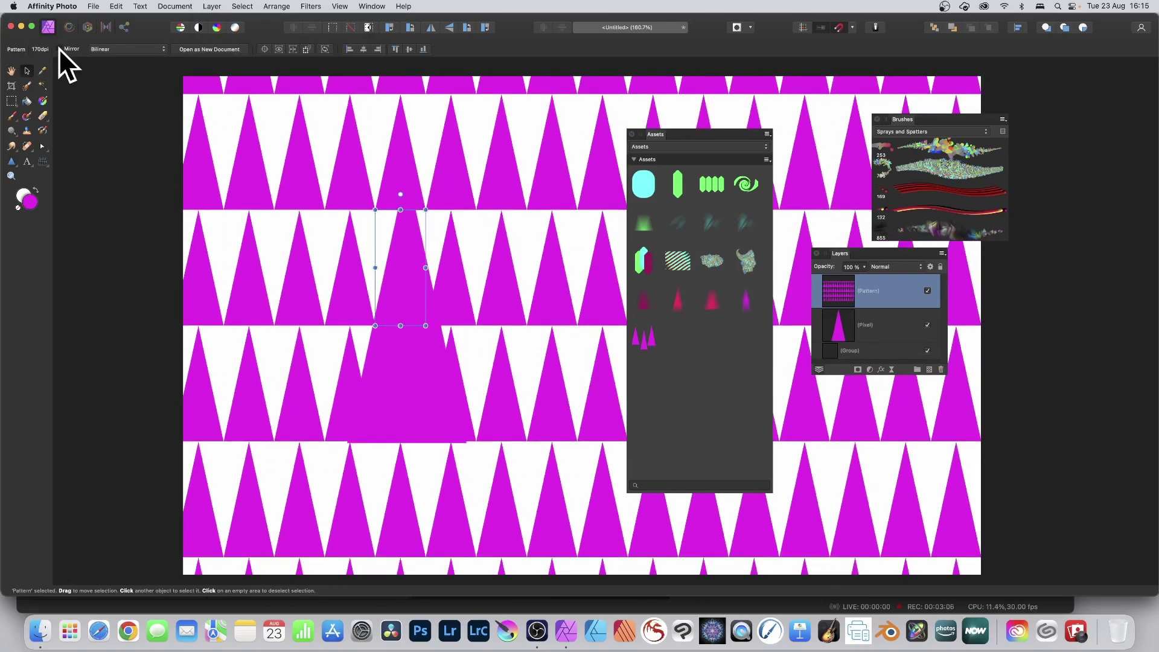
{"action": "left_click", "coordinate": [59, 49]}
{"action": "left_click_drag", "start_coordinate": [373, 209], "coordinate": [491, 266]}
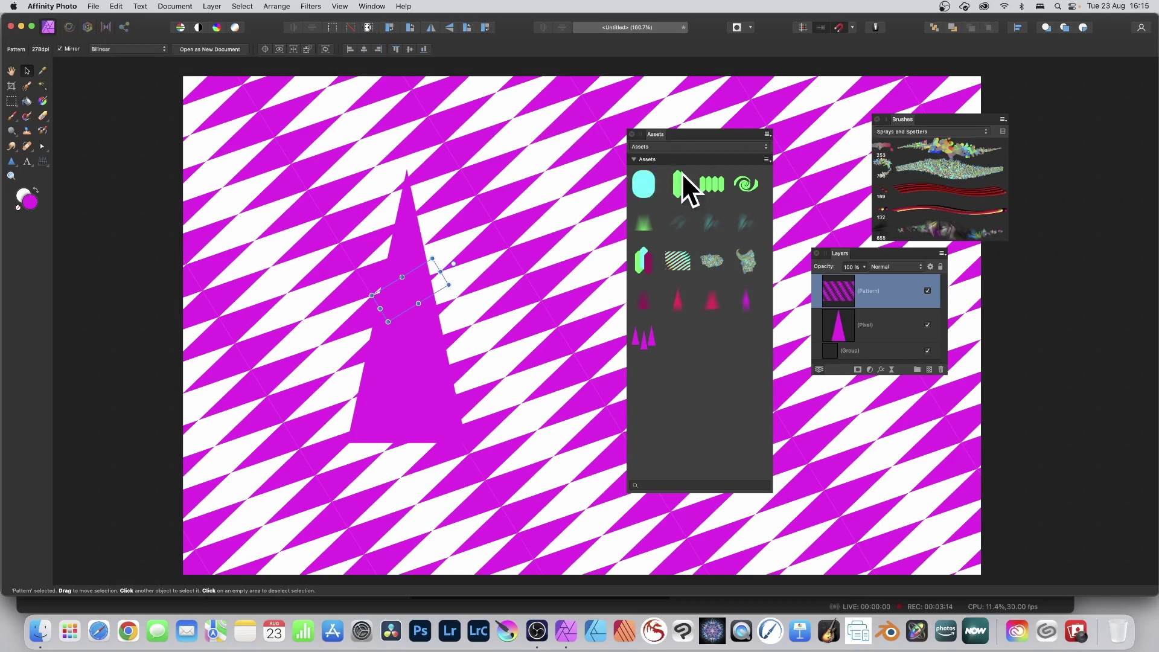
Save the diamond pattern as a new asset, then delete the pattern layers
{"action": "left_click", "coordinate": [767, 160]}
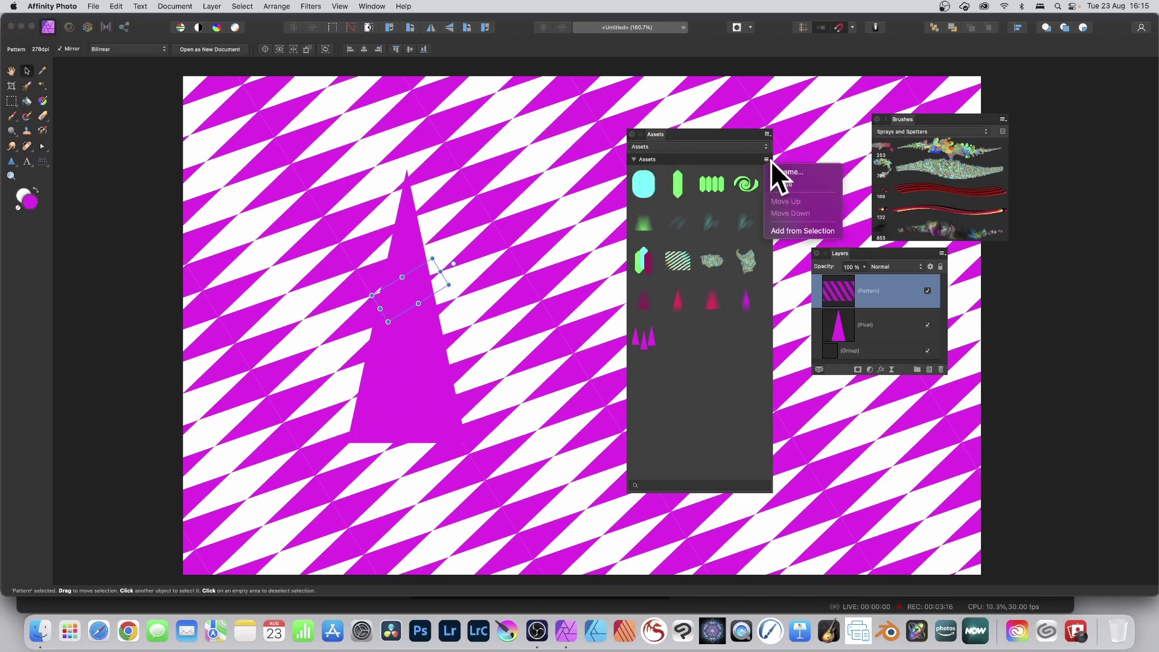
{"action": "left_click", "coordinate": [799, 232]}
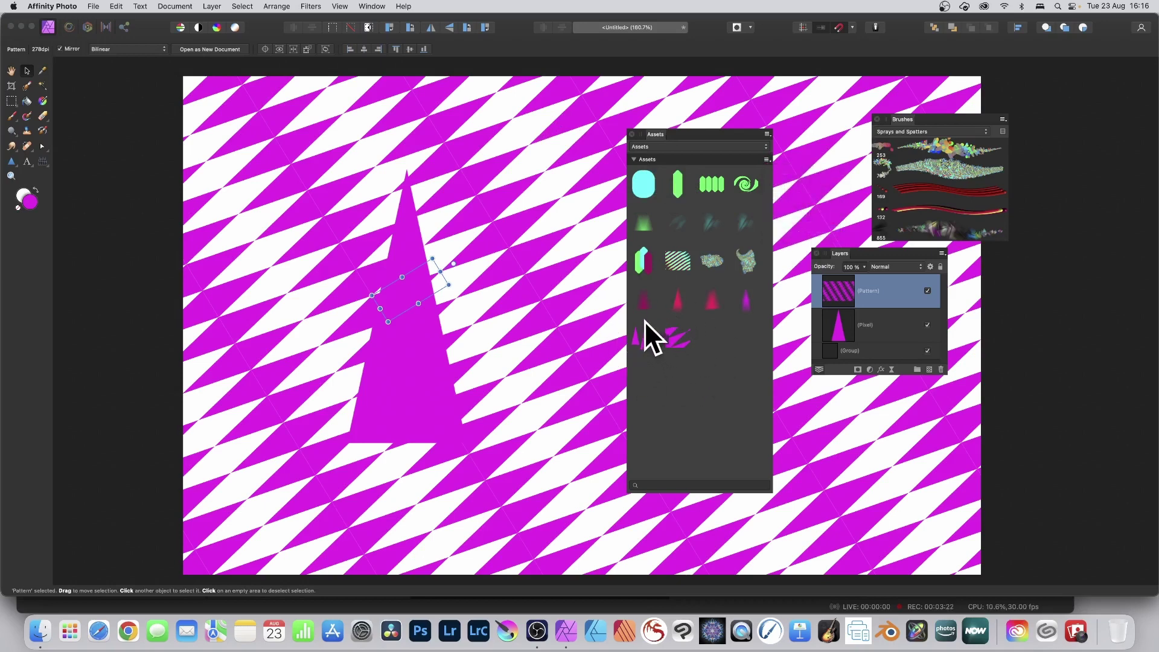
{"action": "key", "text": "Delete"}
{"action": "key", "text": "Delete"}
Place two copies of the diamond pattern asset on the canvas, then undo to remove them
{"action": "left_click_drag", "start_coordinate": [668, 326], "coordinate": [414, 270]}
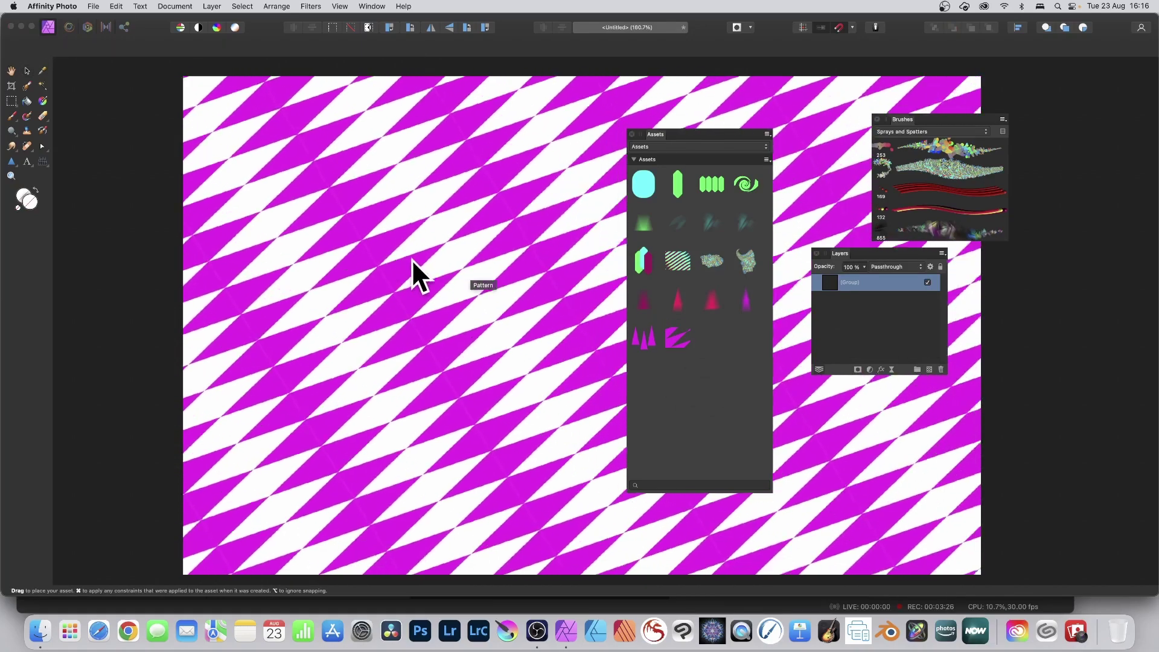
{"action": "left_click_drag", "start_coordinate": [676, 335], "coordinate": [474, 298]}
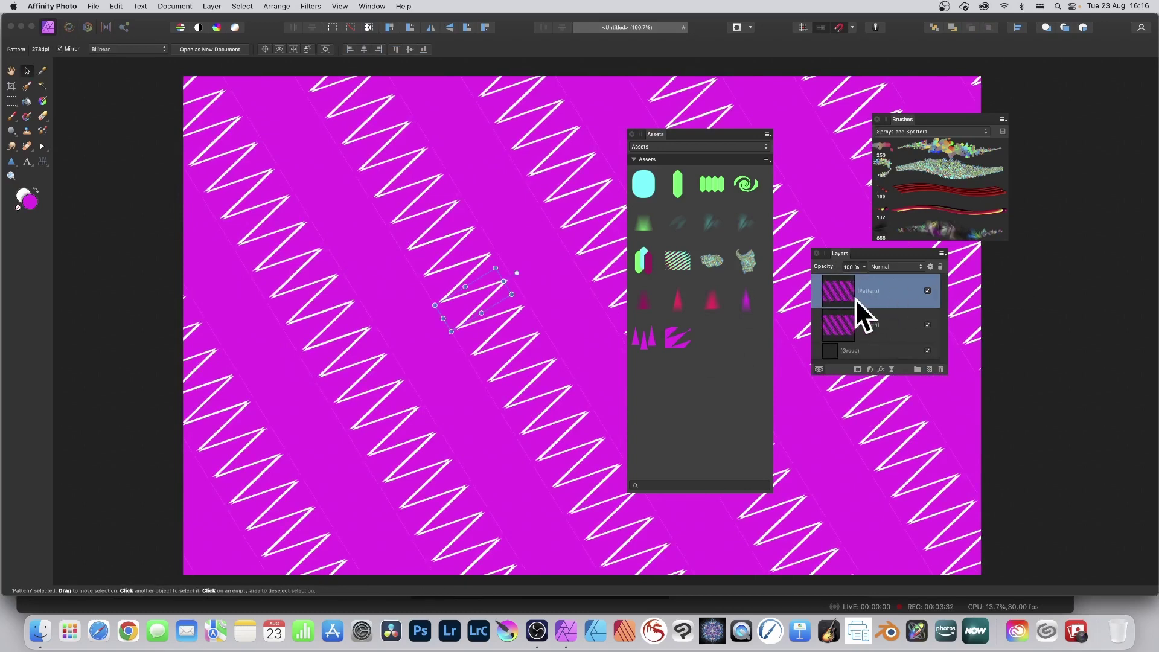
{"action": "key", "text": "super+z"}
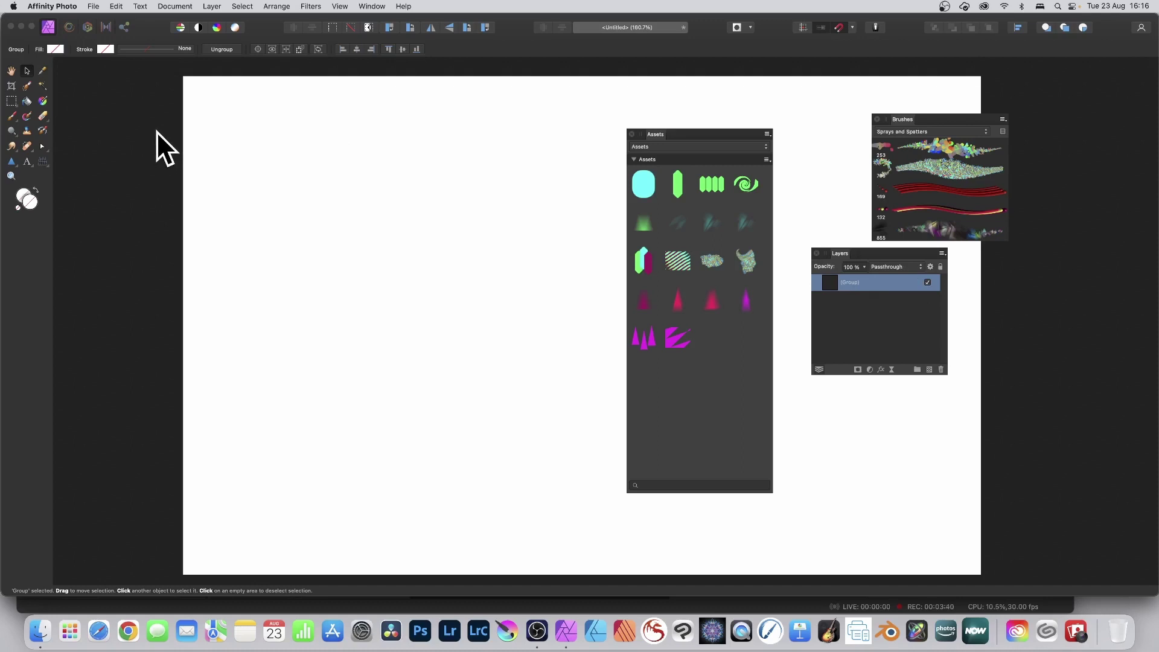
Draw a narrow magenta triangle, rasterise it and add it to the Assets panel
{"action": "left_click", "coordinate": [11, 161]}
{"action": "left_click_drag", "start_coordinate": [410, 140], "coordinate": [467, 433]}
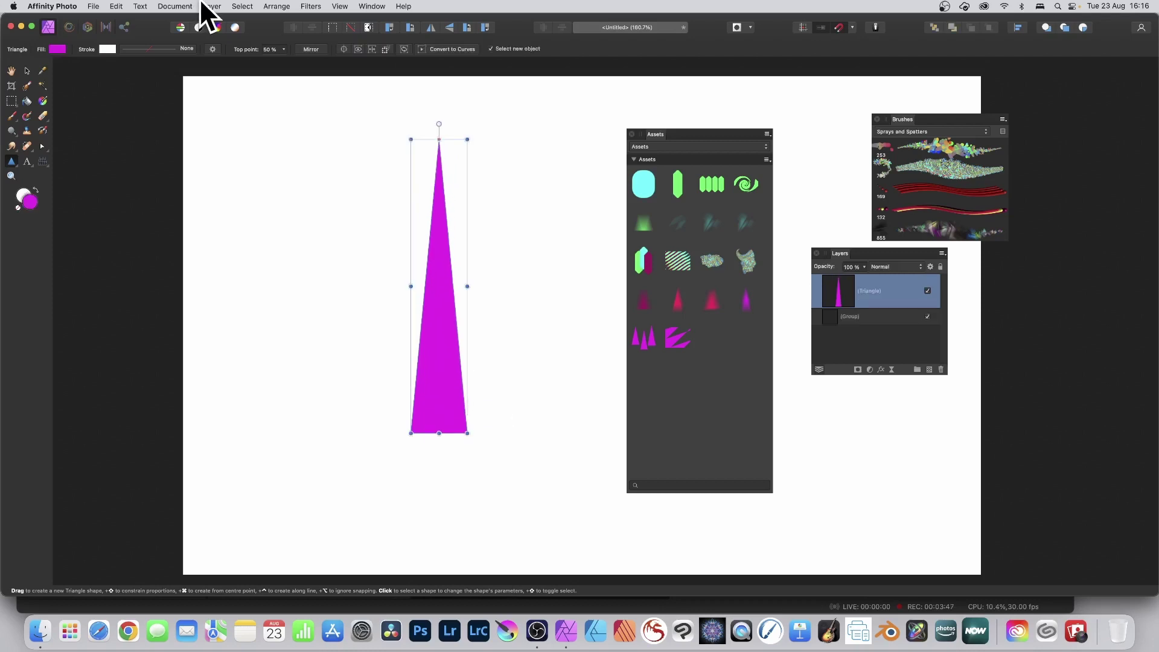
{"action": "left_click", "coordinate": [206, 6]}
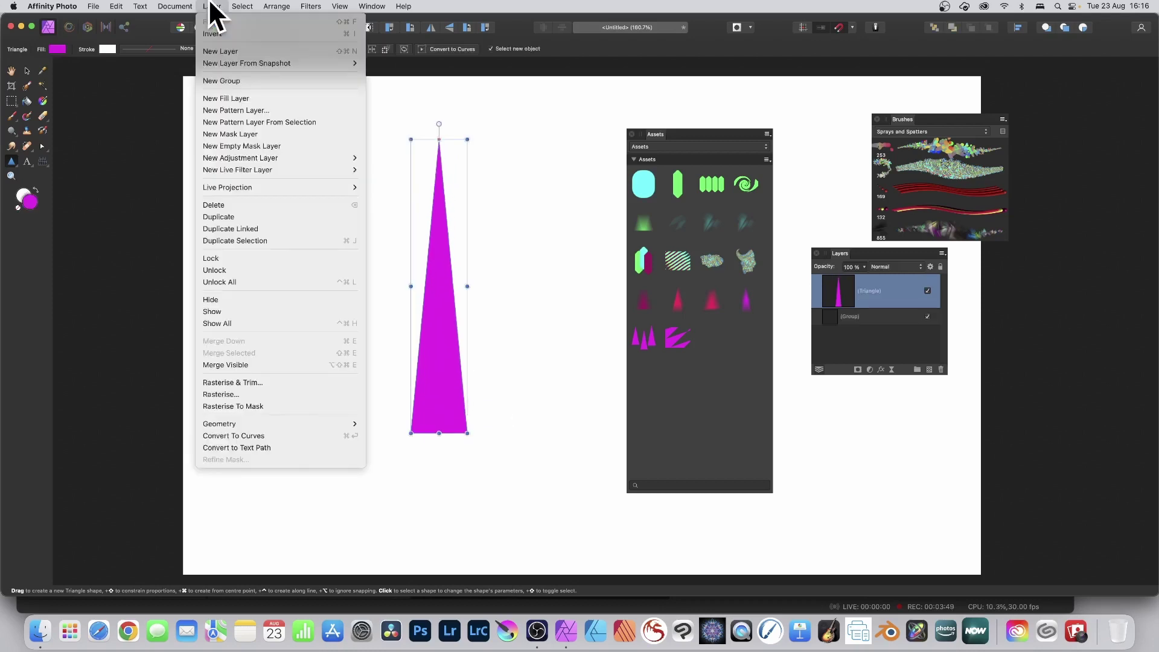
{"action": "left_click", "coordinate": [247, 393]}
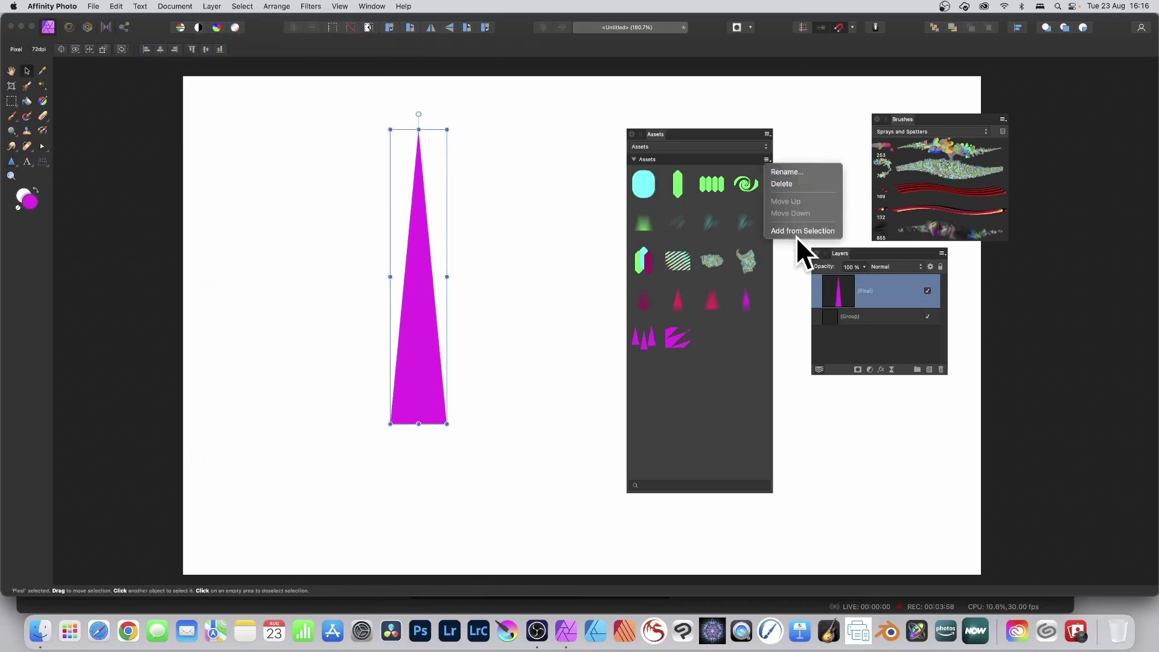
{"action": "left_click", "coordinate": [796, 233]}
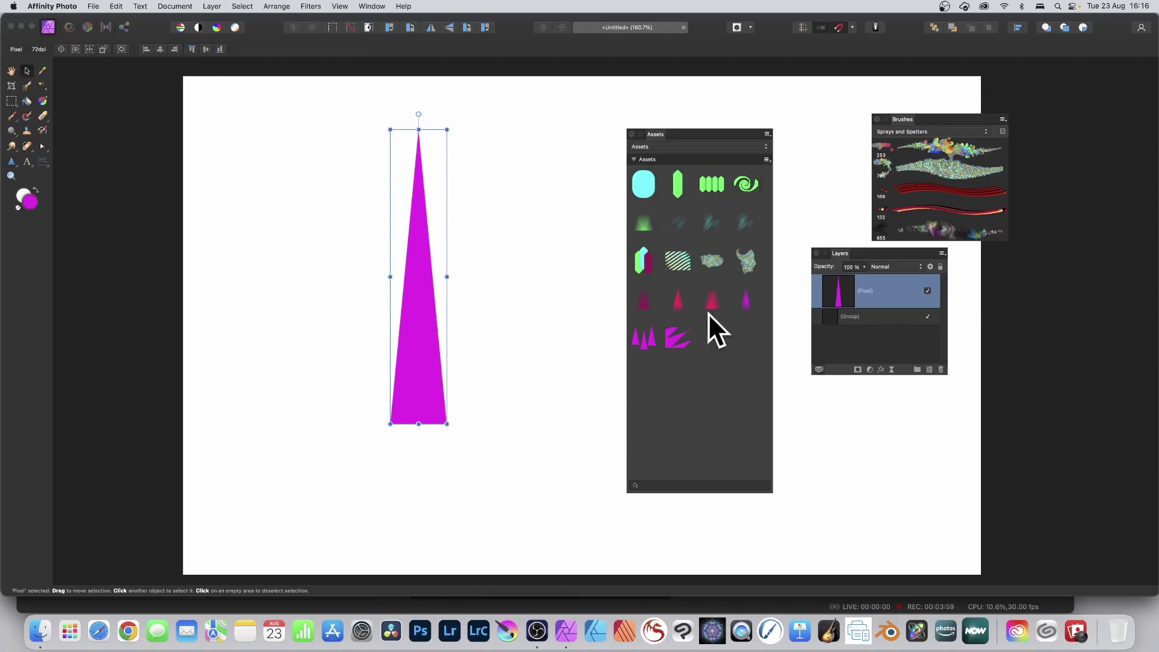
Swap the triangle for its placed asset copy and create a new brush from it
{"action": "key", "text": "Delete"}
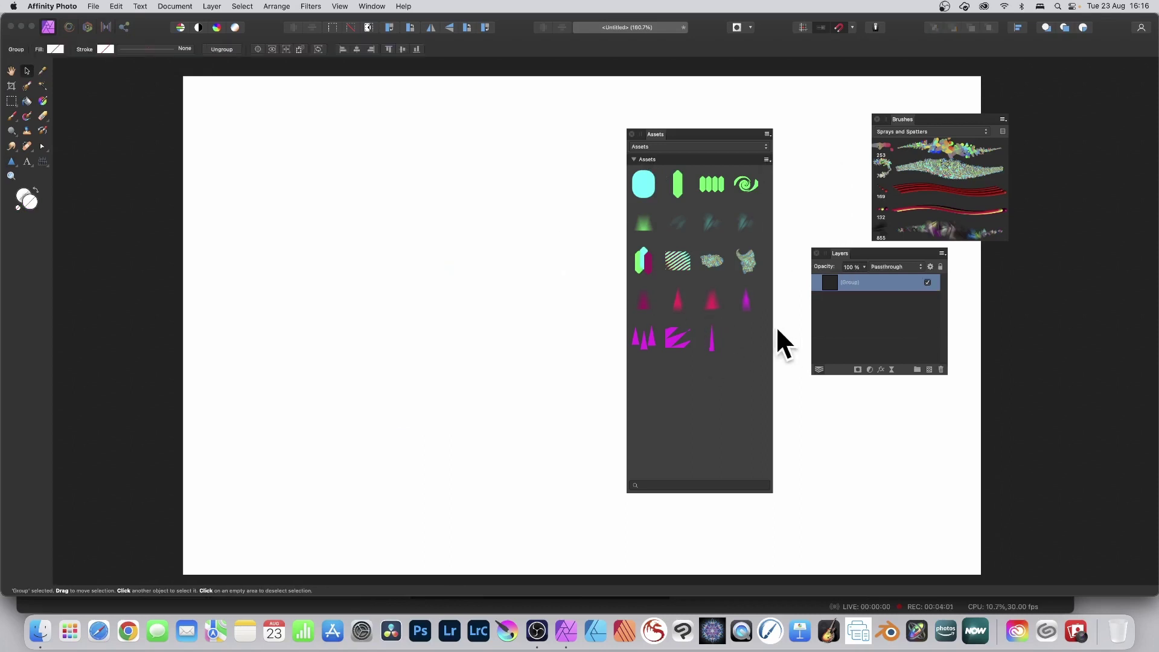
{"action": "left_click_drag", "start_coordinate": [699, 327], "coordinate": [411, 285]}
{"action": "mouse_move", "coordinate": [904, 119]}
{"action": "left_mouse_down"}
{"action": "mouse_move", "coordinate": [510, 121]}
{"action": "mouse_move", "coordinate": [521, 117]}
{"action": "left_mouse_up"}
{"action": "left_click", "coordinate": [620, 116]}
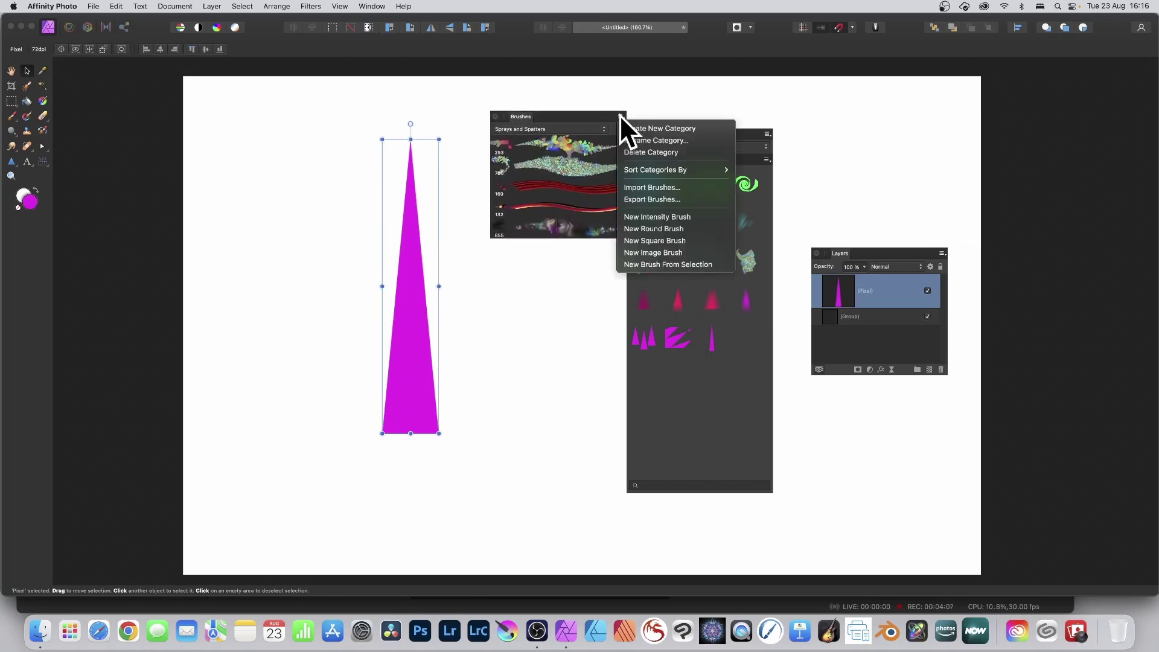
{"action": "left_click", "coordinate": [663, 266]}
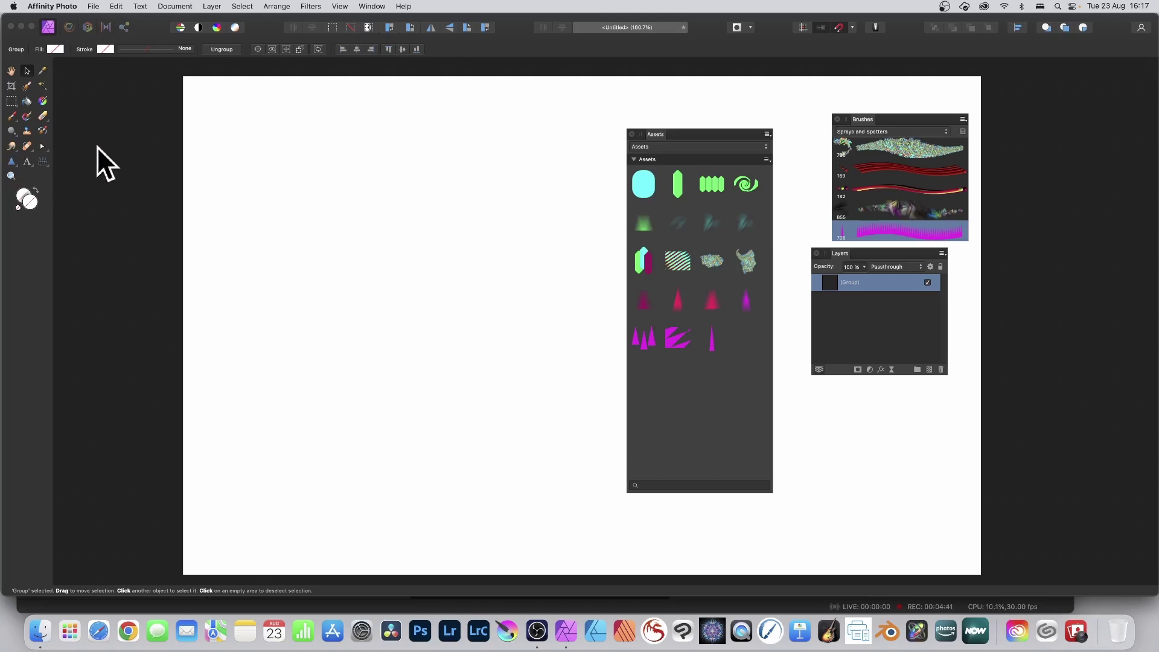
Paint a large multicoloured spray patch with the Paint Brush Tool
{"action": "left_click", "coordinate": [12, 117]}
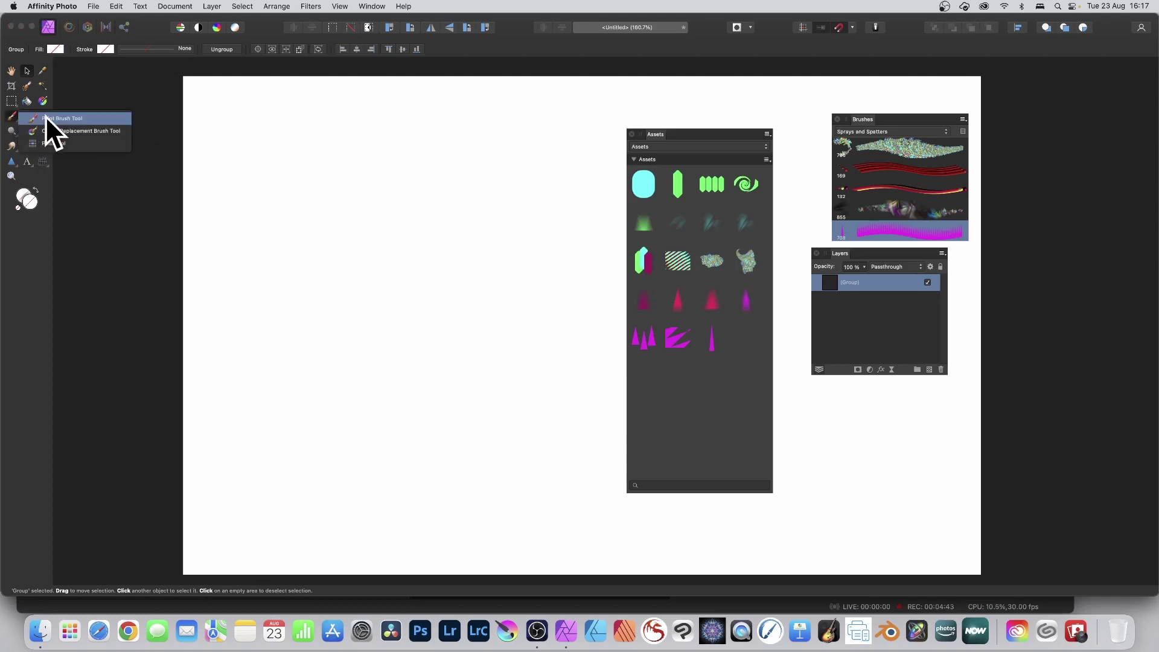
{"action": "left_click", "coordinate": [49, 117]}
{"action": "mouse_move", "coordinate": [291, 136]}
{"action": "left_mouse_down"}
{"action": "mouse_move", "coordinate": [518, 341]}
{"action": "mouse_move", "coordinate": [455, 140]}
{"action": "mouse_move", "coordinate": [435, 263]}
{"action": "mouse_move", "coordinate": [389, 383]}
{"action": "mouse_move", "coordinate": [328, 135]}
{"action": "left_mouse_up"}
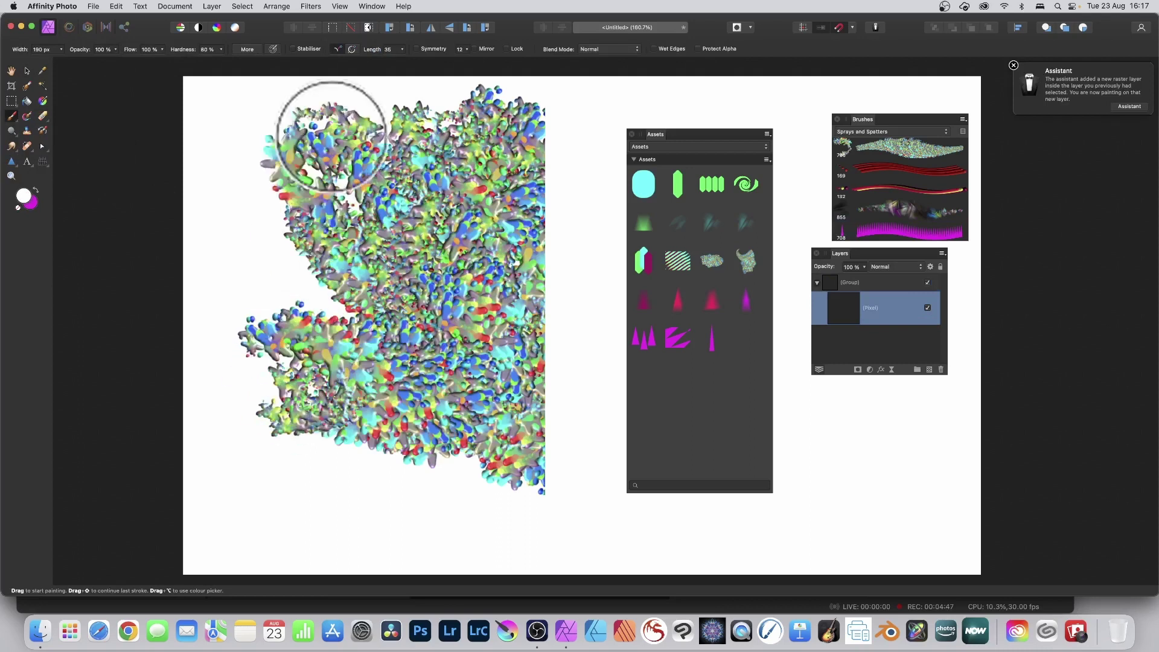
Save the spray patch as a new asset and scale it down
{"action": "left_click", "coordinate": [27, 71]}
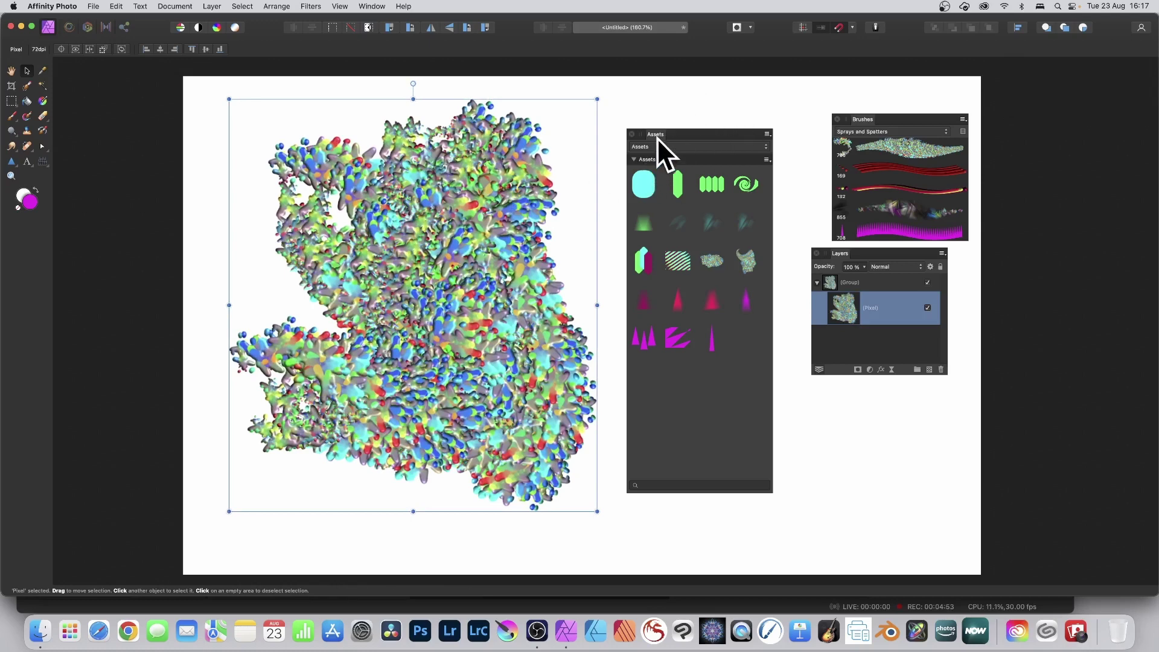
{"action": "left_click", "coordinate": [766, 160]}
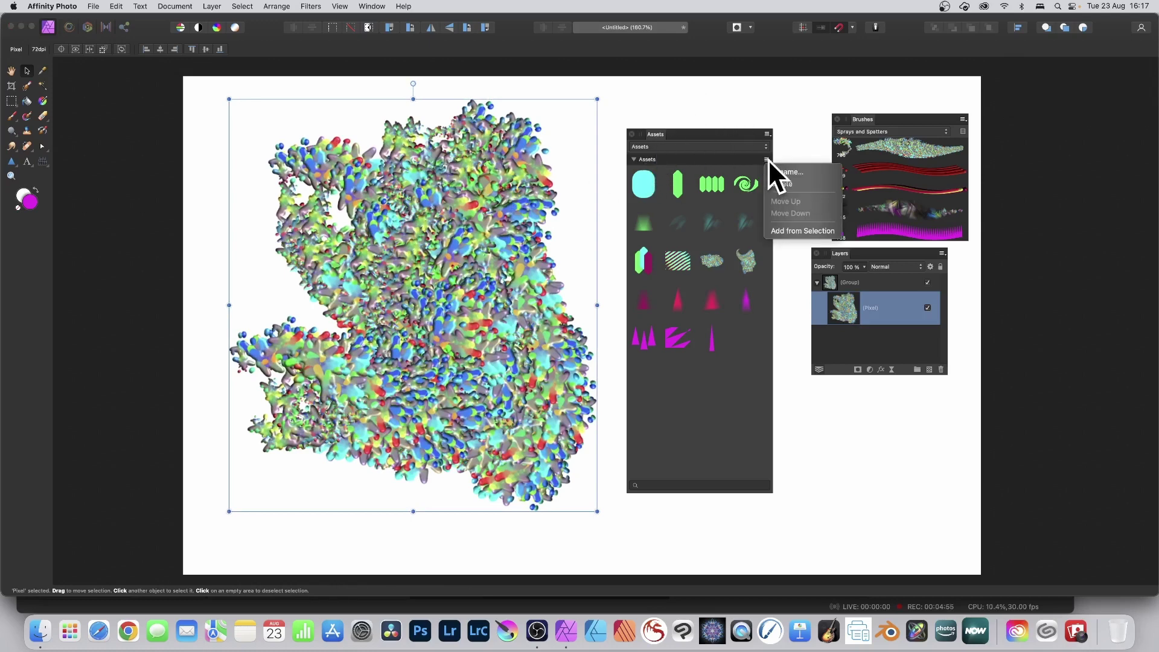
{"action": "left_click", "coordinate": [794, 230]}
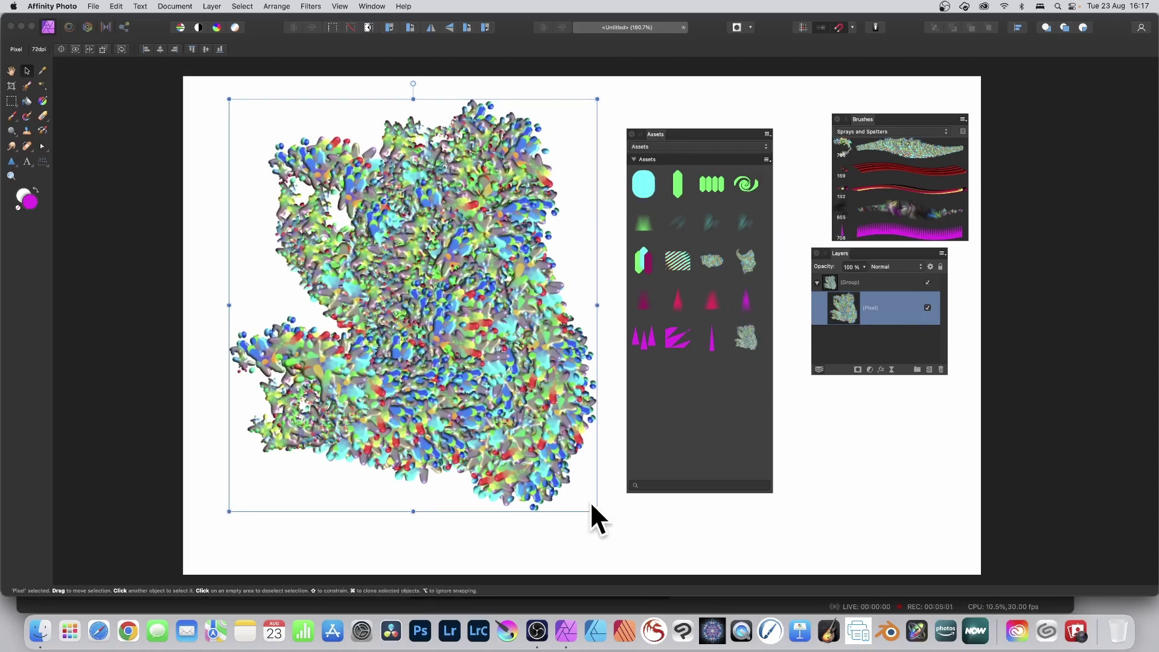
{"action": "left_click_drag", "start_coordinate": [597, 512], "coordinate": [501, 424]}
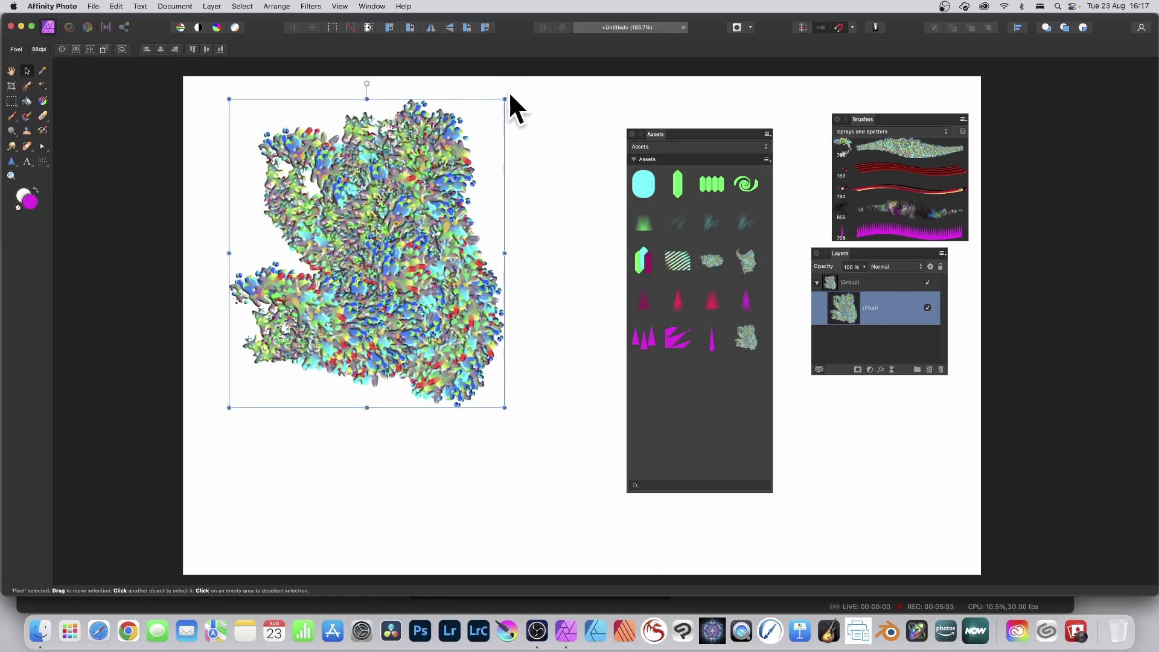
Rotate the spray patch about 21° and add a Live Twirl filter with angle about 437°
{"action": "left_click_drag", "start_coordinate": [513, 95], "coordinate": [556, 153]}
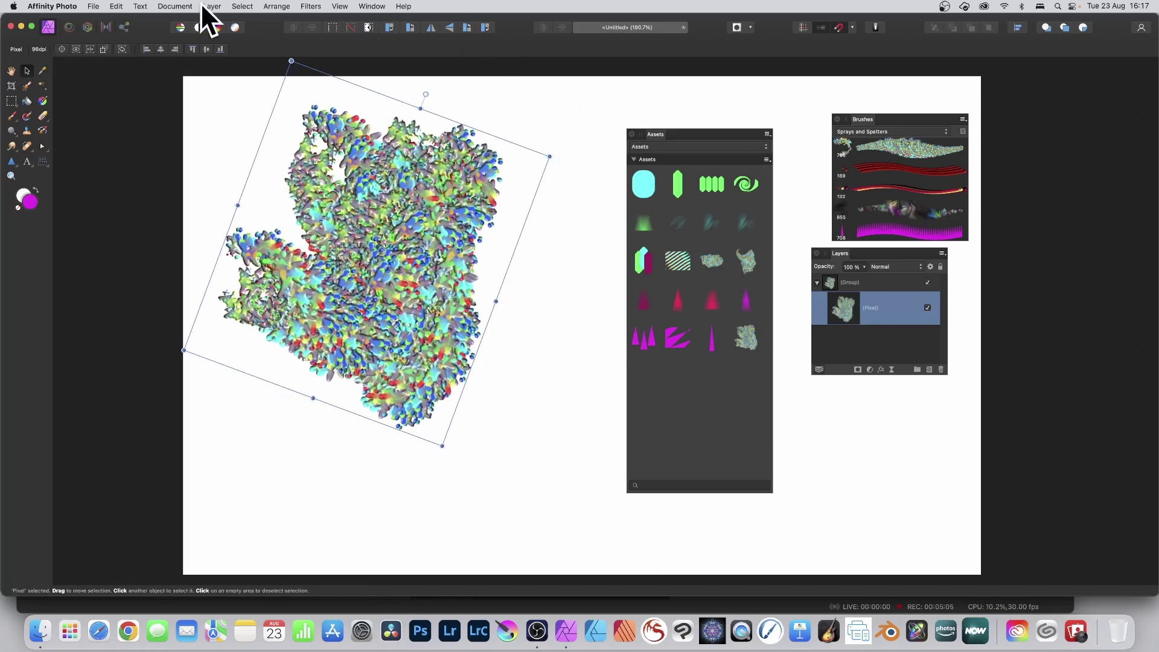
{"action": "left_click", "coordinate": [212, 6]}
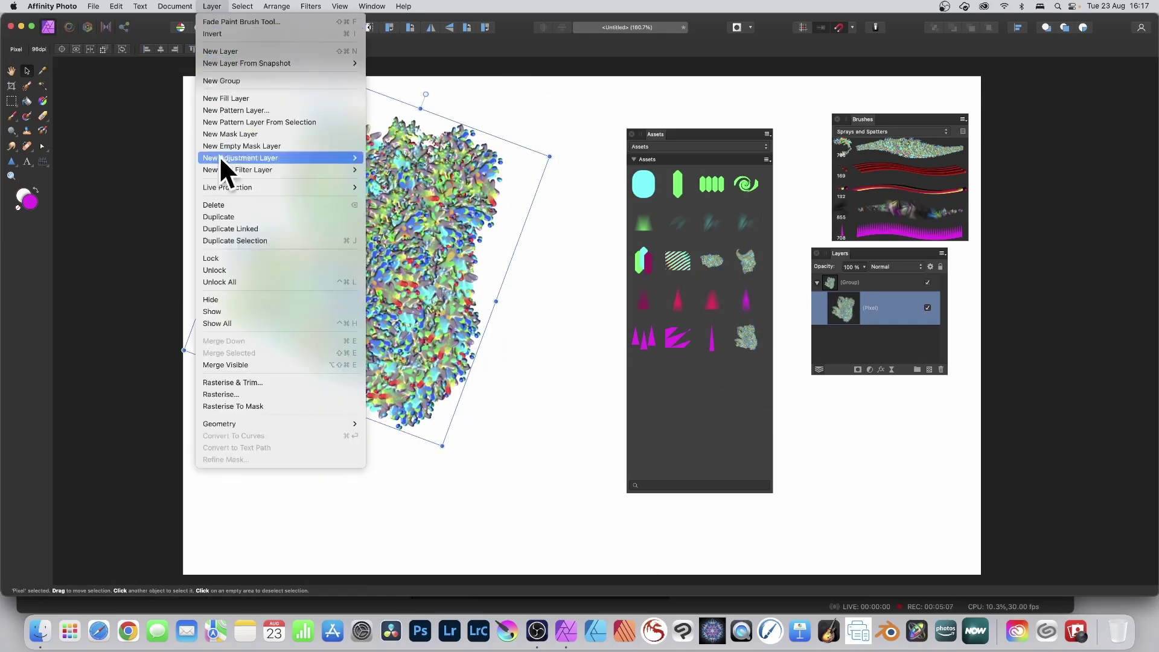
{"action": "mouse_move", "coordinate": [244, 168]}
{"action": "mouse_move", "coordinate": [419, 193]}
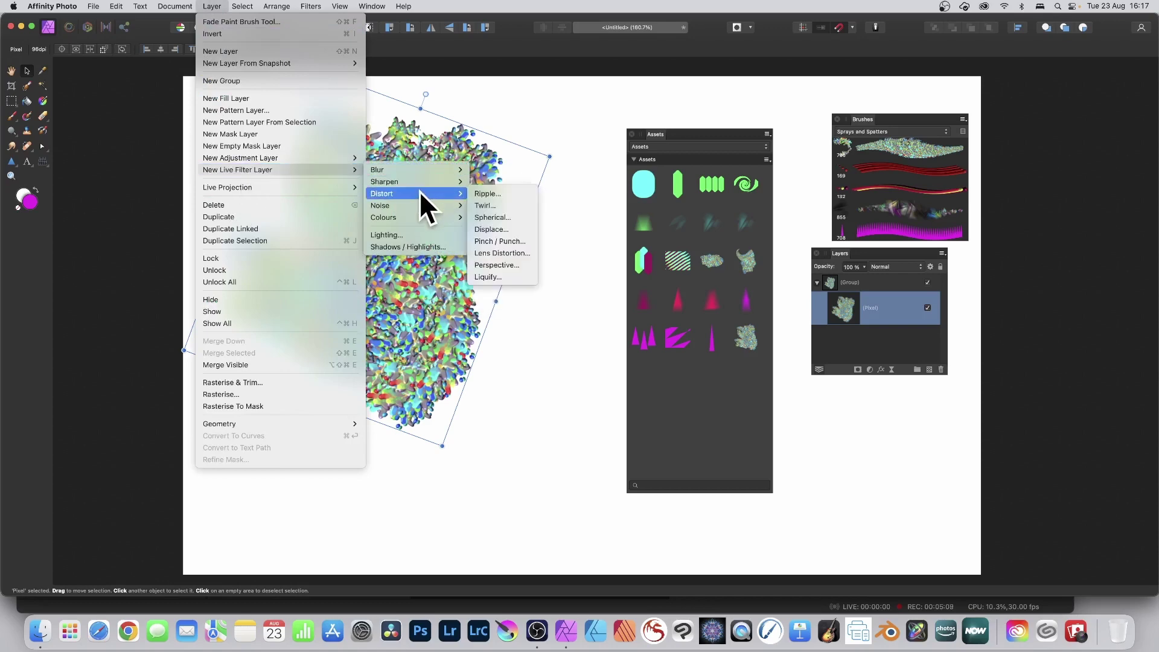
{"action": "left_click", "coordinate": [483, 206]}
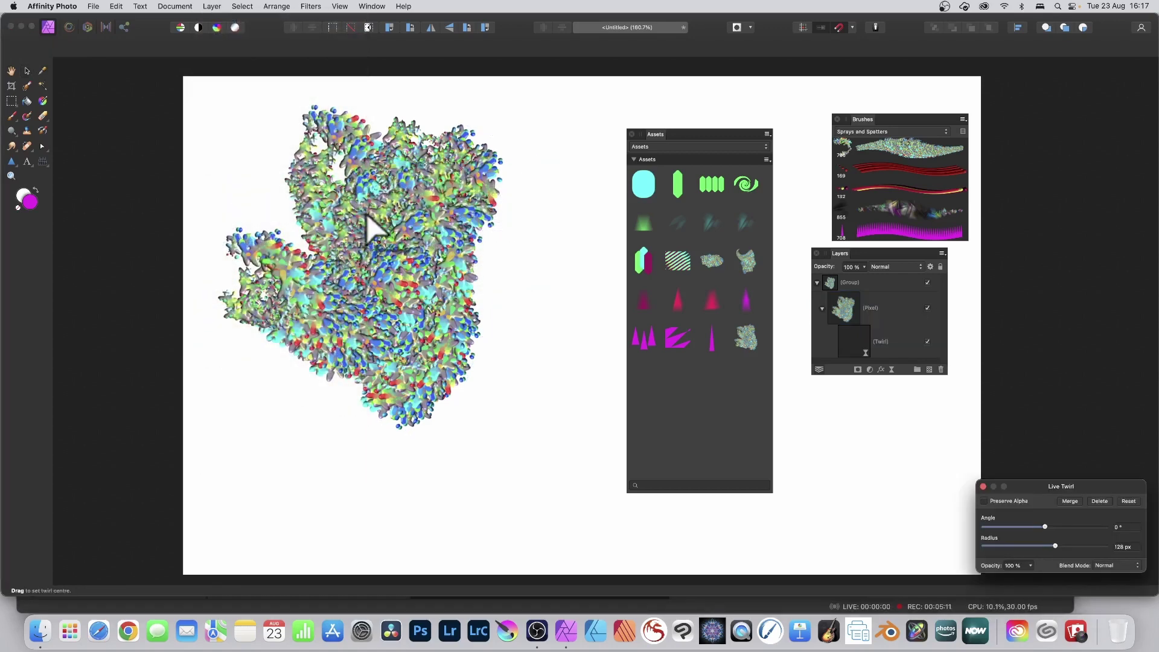
{"action": "left_click_drag", "start_coordinate": [995, 488], "coordinate": [380, 208]}
{"action": "left_click_drag", "start_coordinate": [429, 246], "coordinate": [469, 264]}
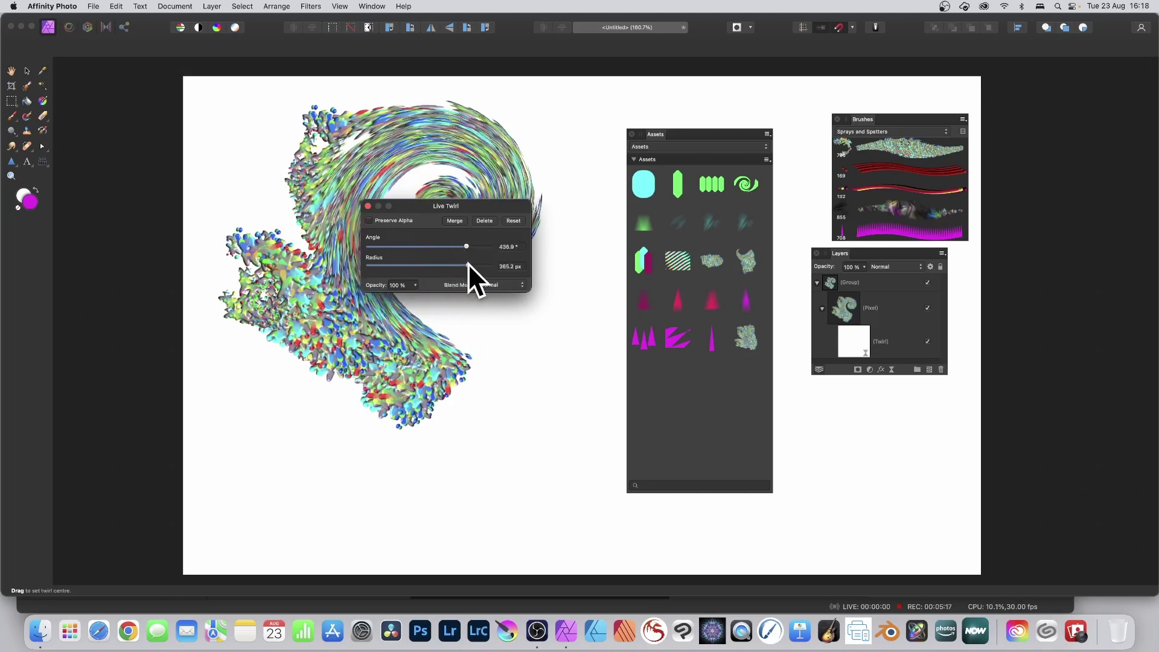
{"action": "left_click", "coordinate": [368, 207]}
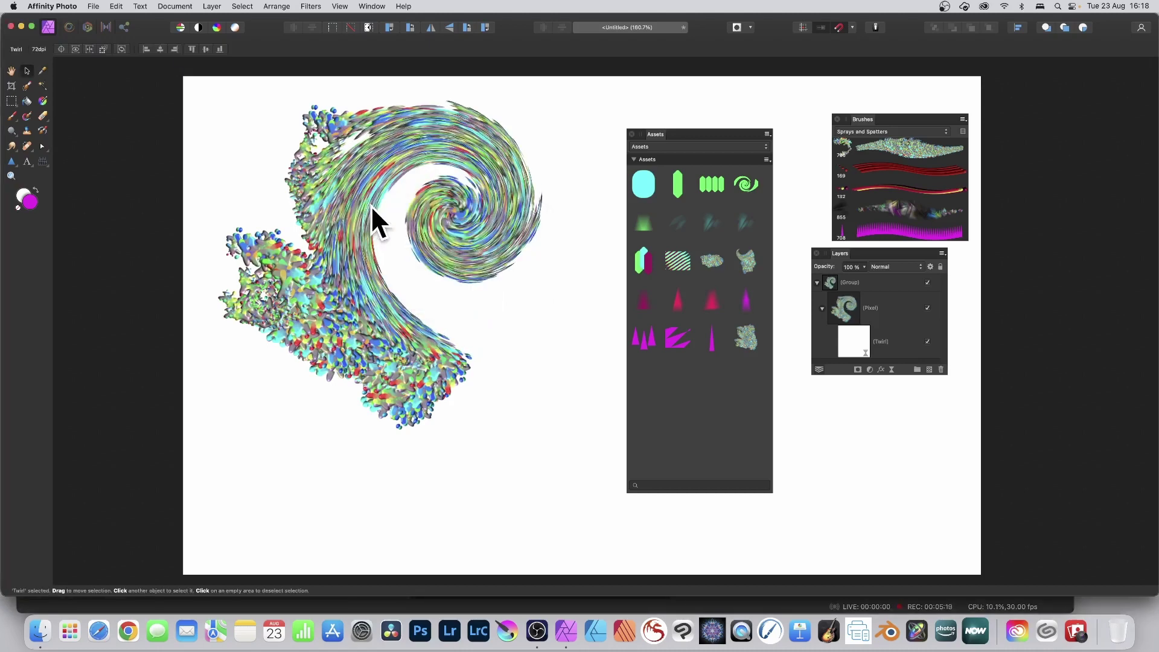
Select the whole twirled group and save it as a new asset
{"action": "left_click", "coordinate": [370, 205]}
{"action": "left_click", "coordinate": [766, 160]}
{"action": "left_click", "coordinate": [801, 231]}
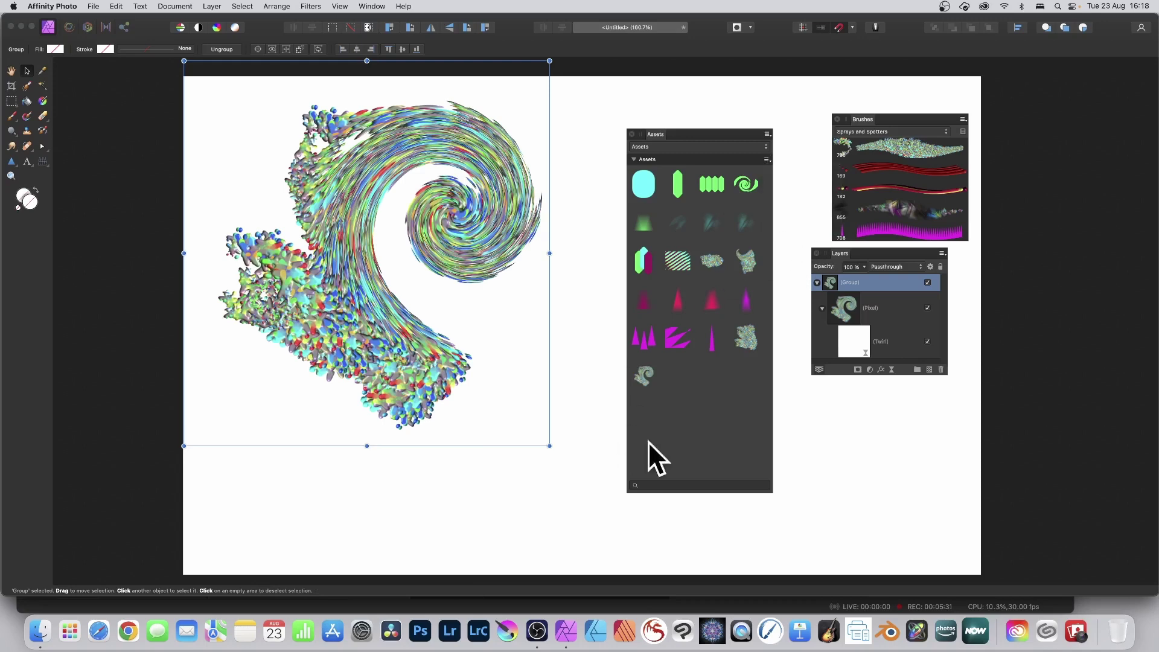
Delete the original group, place three swirl asset copies, and check their Twirl filter in Layers
{"action": "key", "text": "BackSpace"}
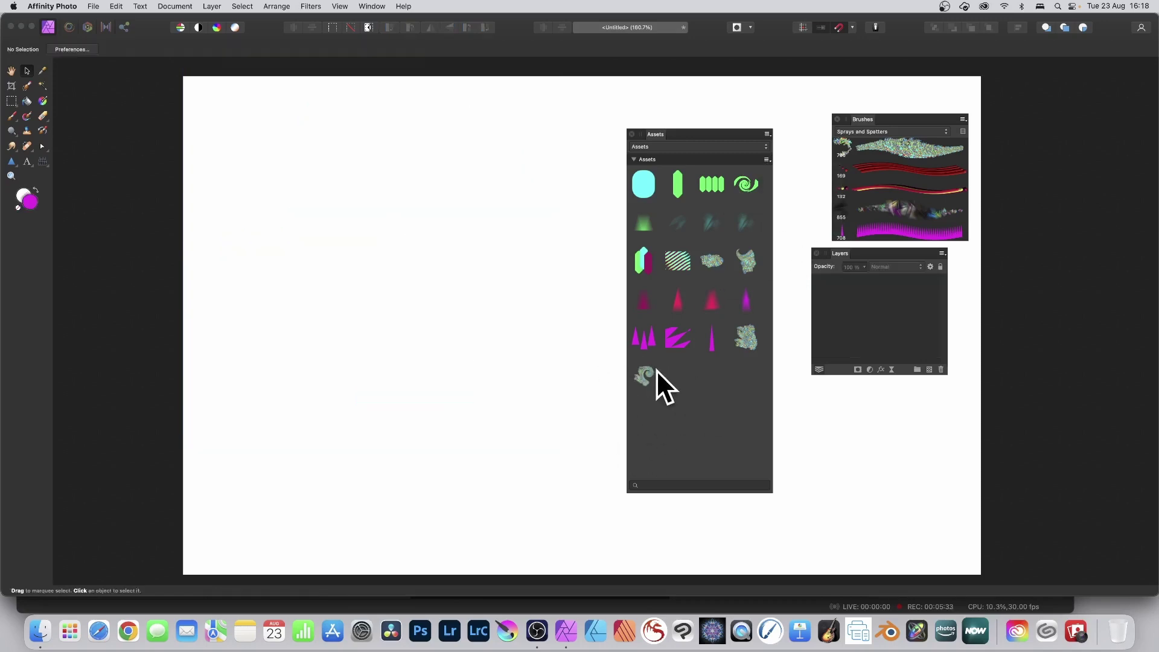
{"action": "left_click_drag", "start_coordinate": [646, 371], "coordinate": [396, 289]}
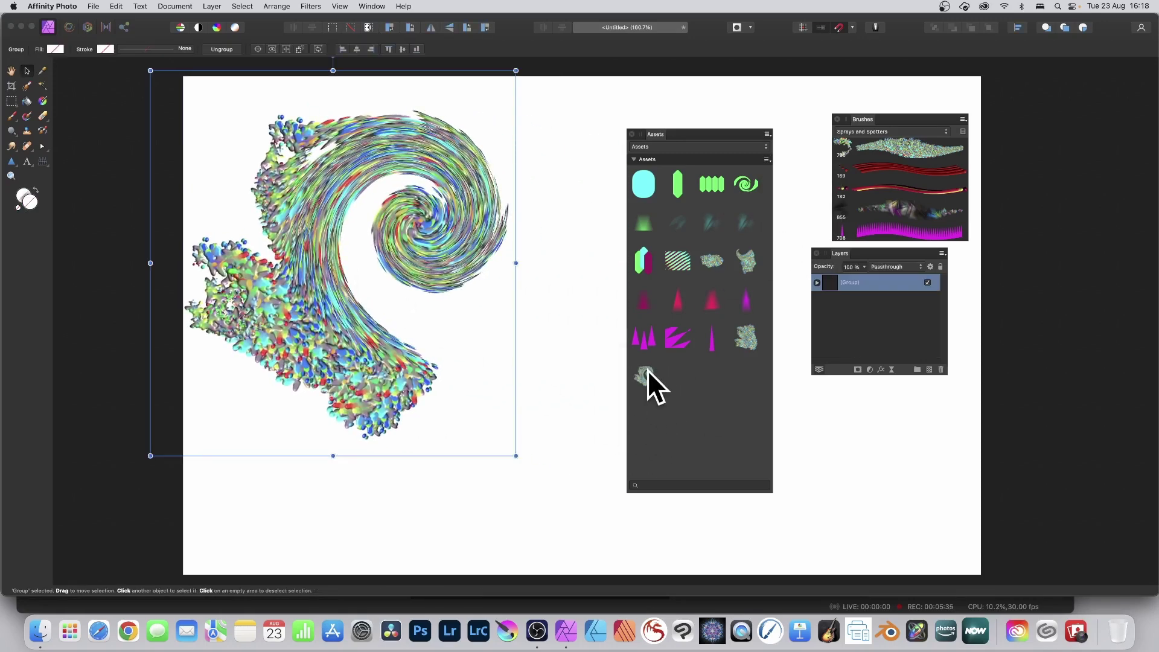
{"action": "left_click_drag", "start_coordinate": [648, 370], "coordinate": [437, 340]}
{"action": "left_click_drag", "start_coordinate": [623, 351], "coordinate": [560, 247]}
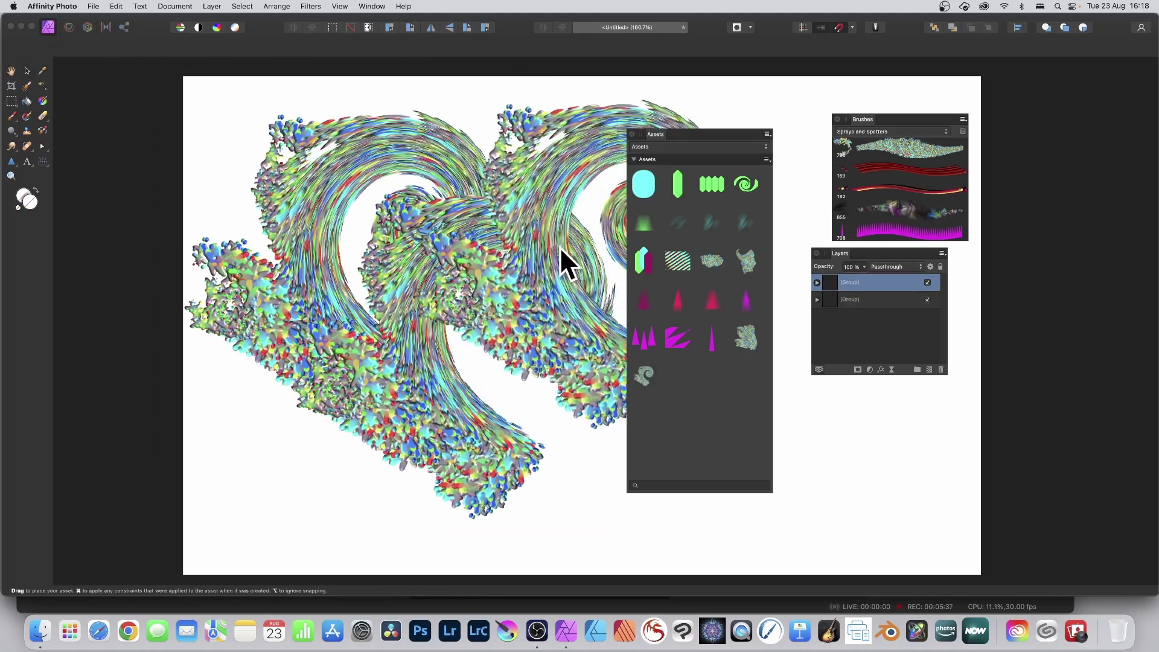
{"action": "left_click", "coordinate": [817, 283]}
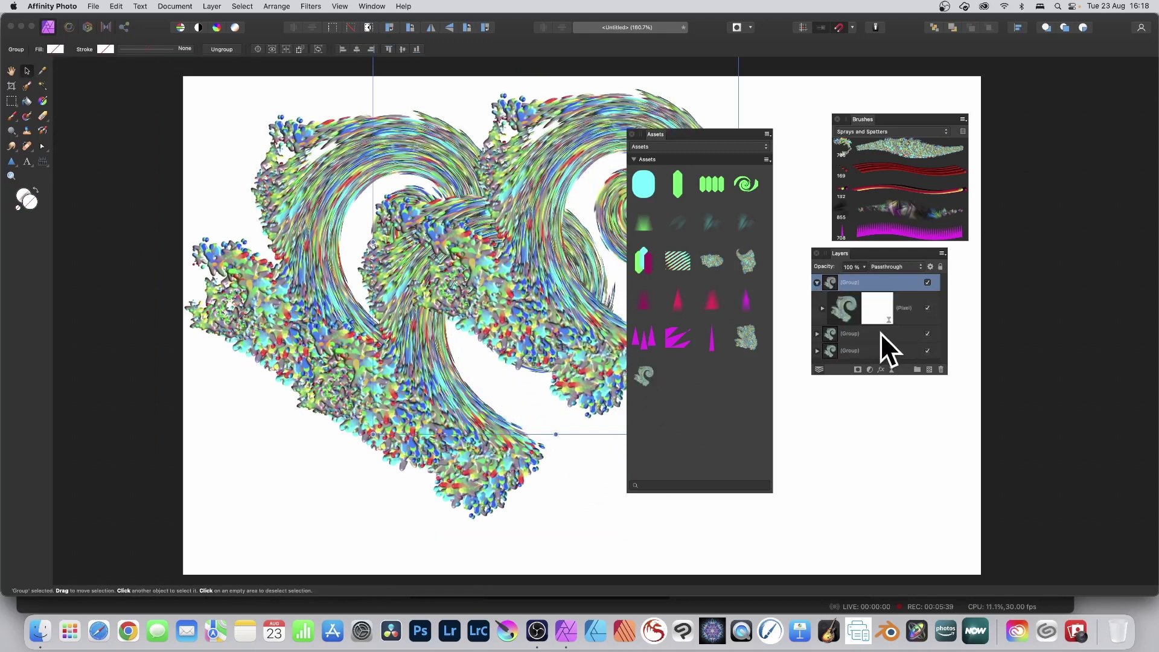
{"action": "left_click", "coordinate": [824, 308]}
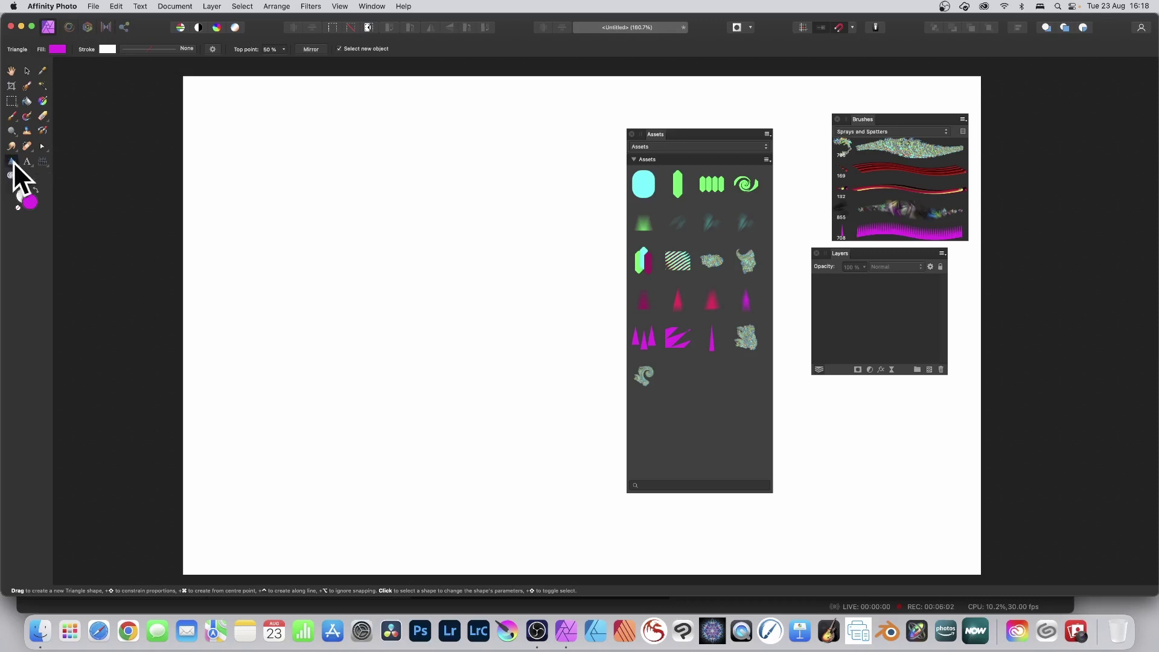
Draw a tall triangle and fill it with a magenta-to-black linear gradient
{"action": "left_click_drag", "start_coordinate": [308, 106], "coordinate": [515, 491]}
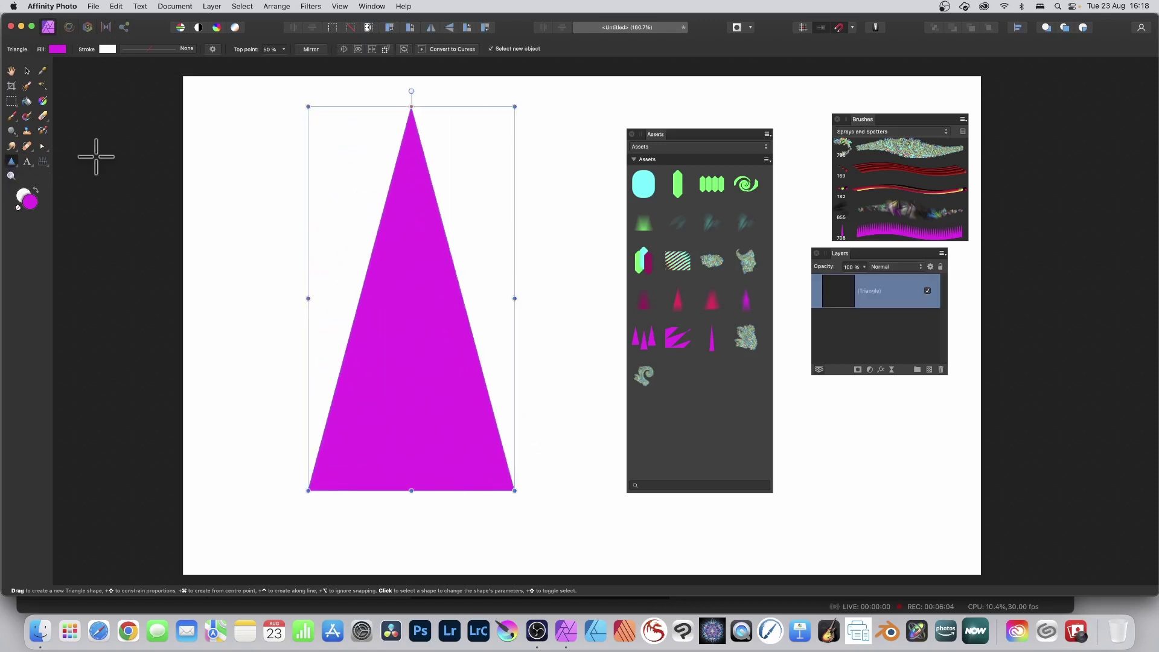
{"action": "left_click", "coordinate": [42, 99]}
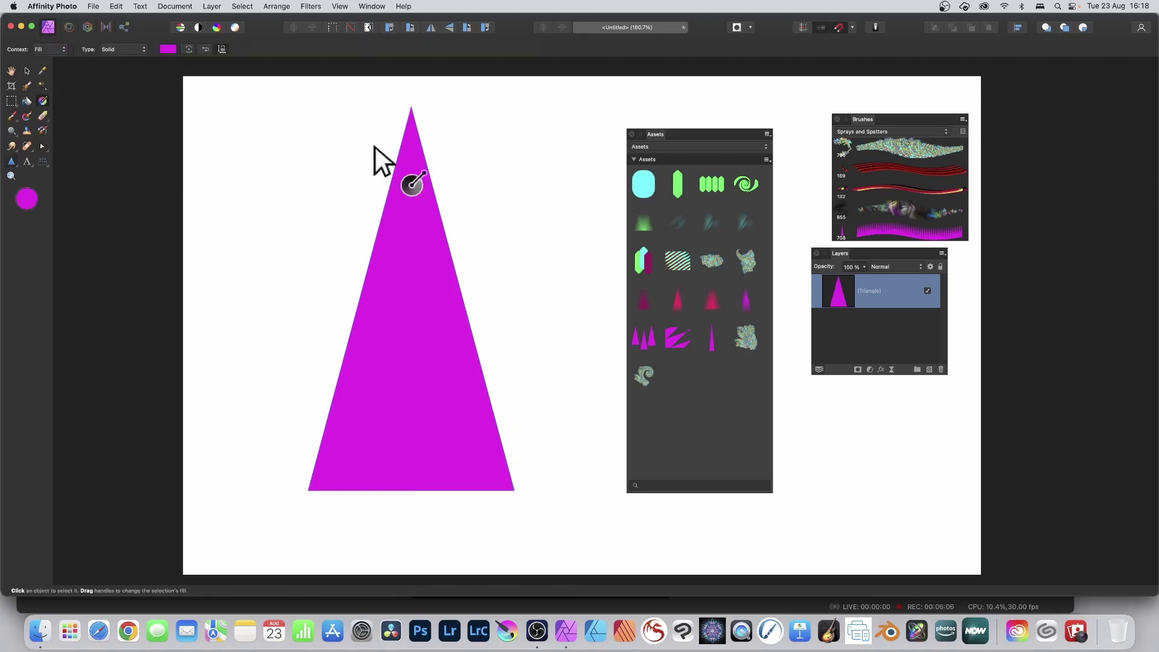
{"action": "left_click_drag", "start_coordinate": [373, 139], "coordinate": [475, 424]}
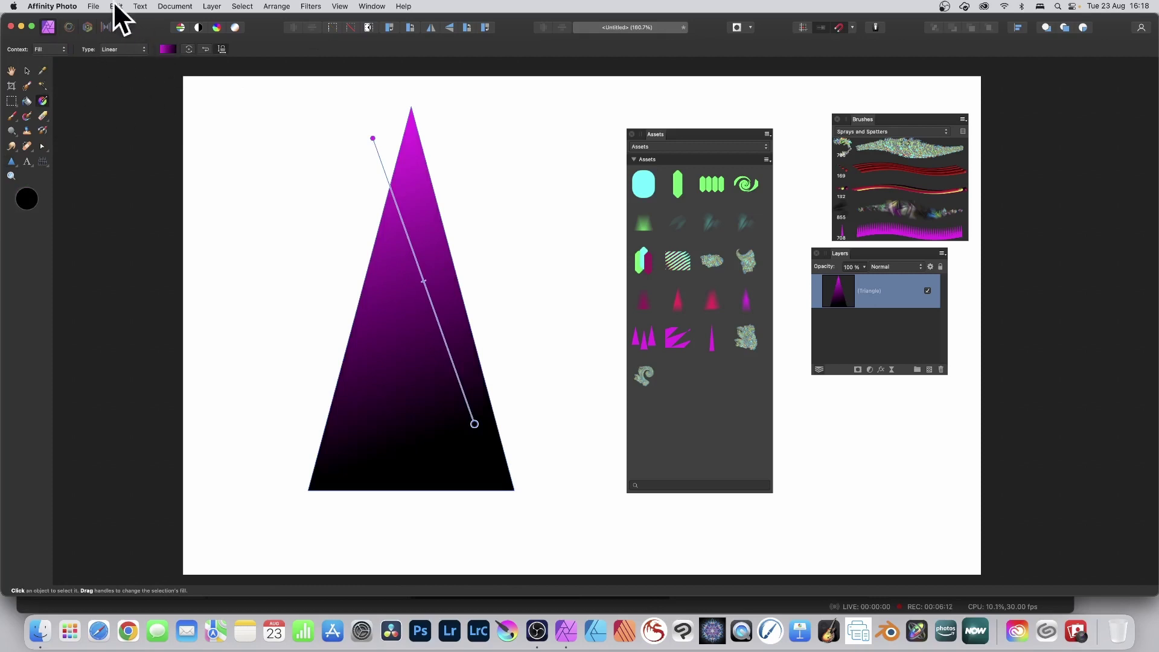
Add a light green gradient stop at 39%, then nudge the triangle up and left
{"action": "left_click", "coordinate": [169, 49]}
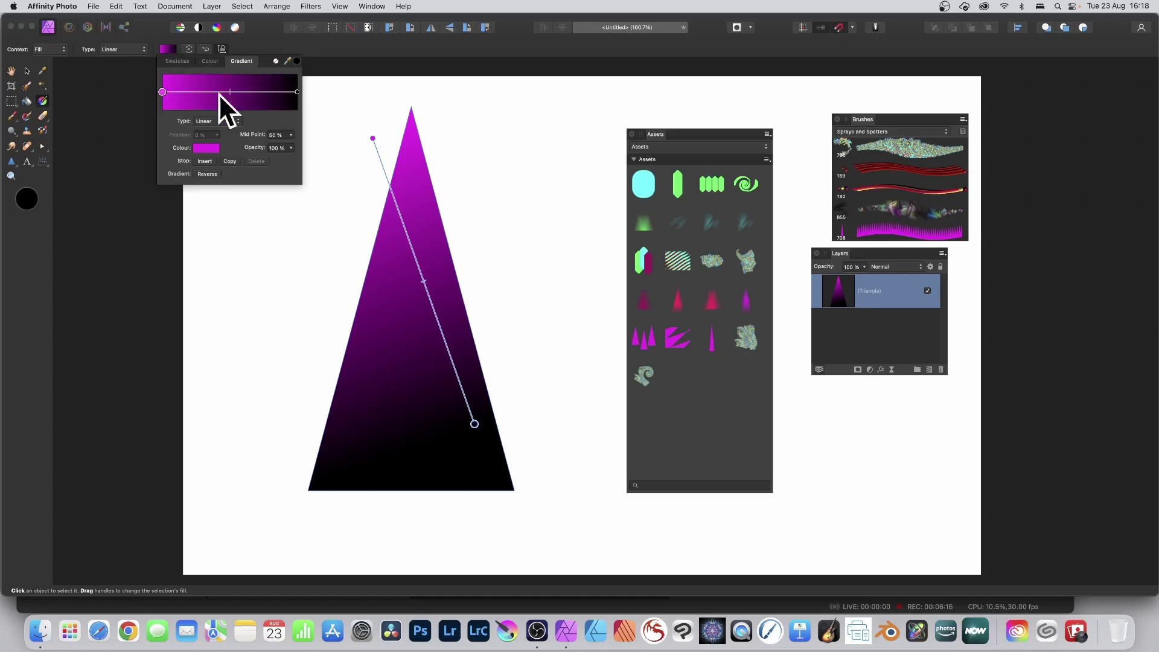
{"action": "left_click", "coordinate": [215, 93]}
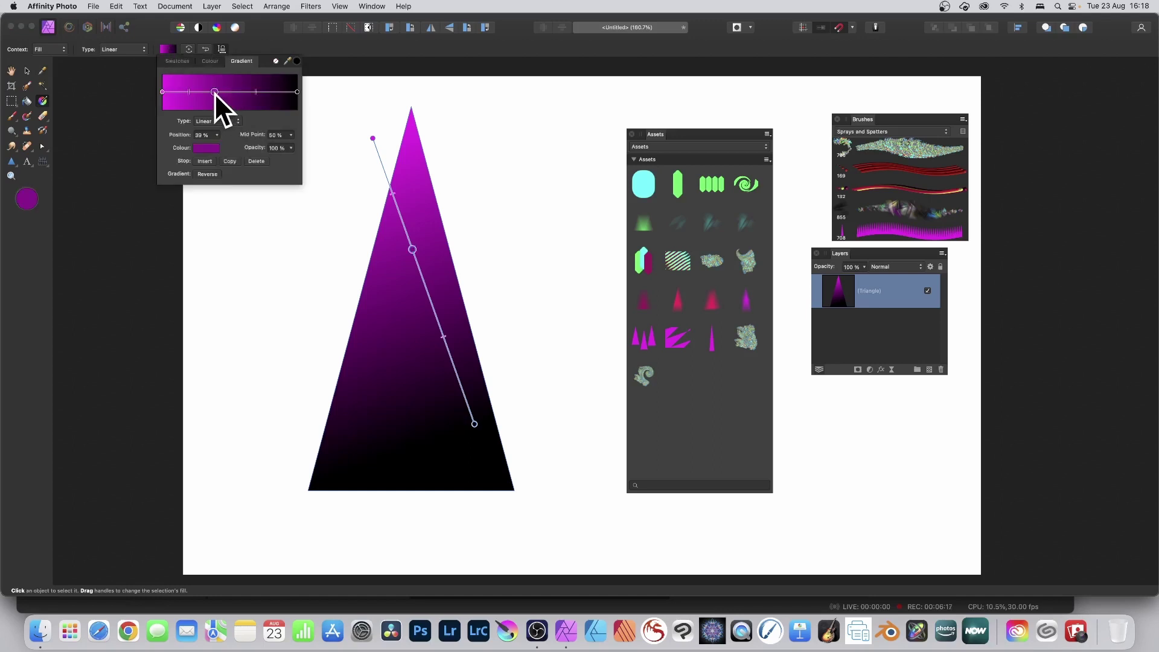
{"action": "left_click", "coordinate": [208, 145]}
{"action": "left_click_drag", "start_coordinate": [264, 190], "coordinate": [271, 190]}
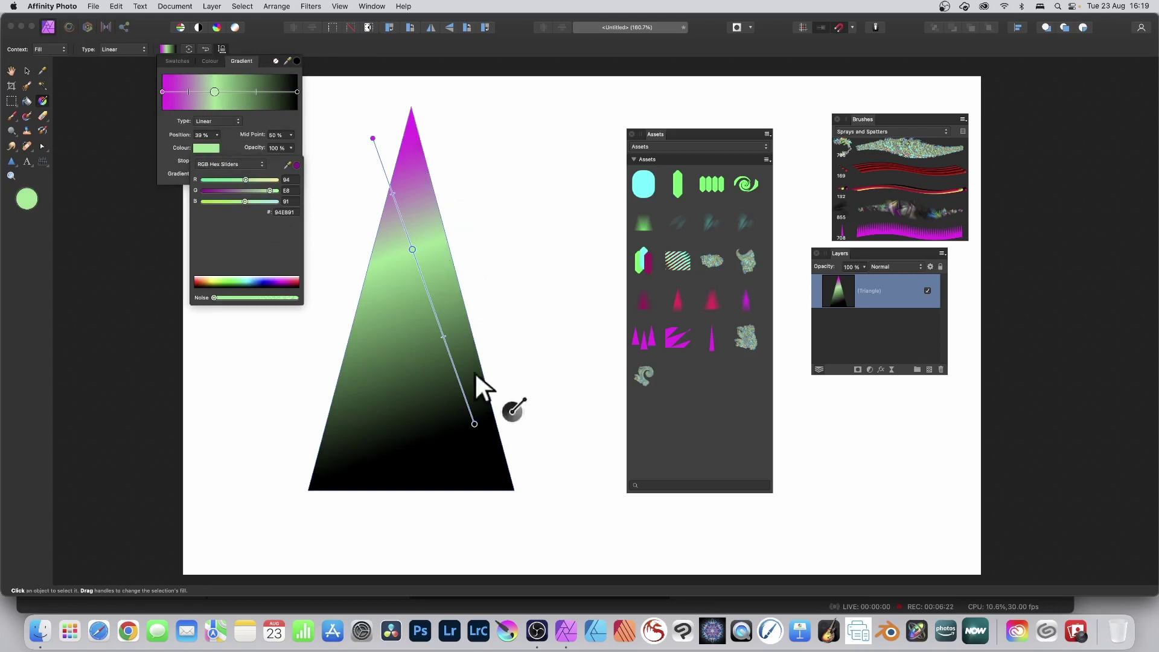
{"action": "left_click", "coordinate": [27, 70]}
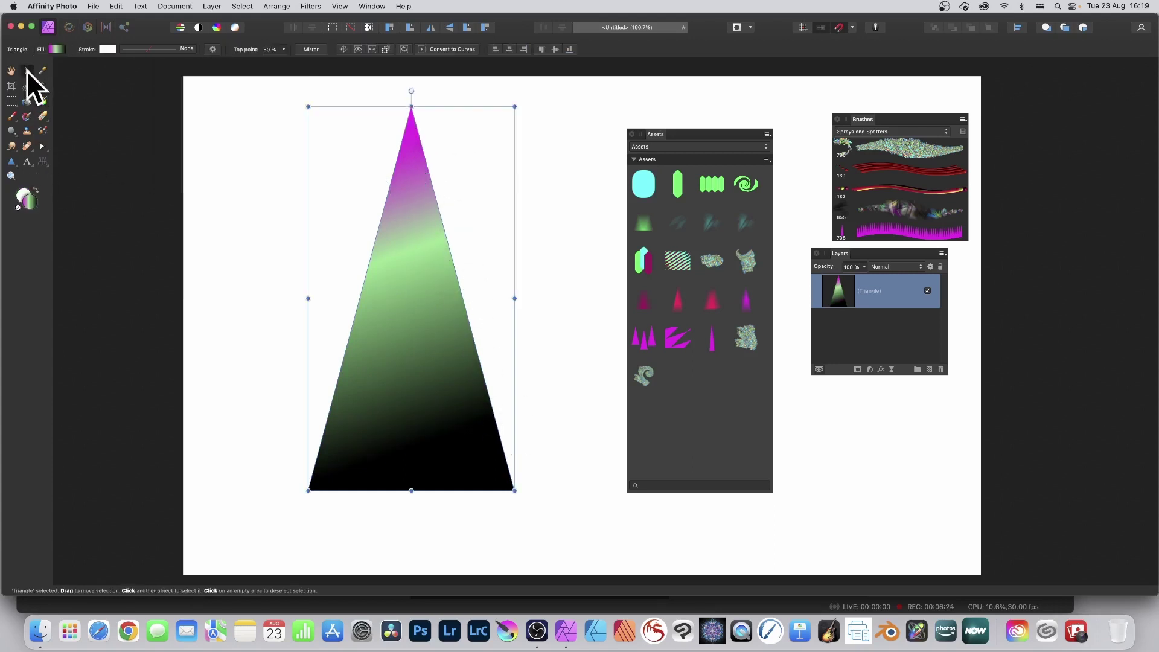
{"action": "mouse_move", "coordinate": [411, 240]}
{"action": "left_mouse_down"}
{"action": "mouse_move", "coordinate": [427, 242]}
{"action": "mouse_move", "coordinate": [394, 233]}
{"action": "left_mouse_up"}
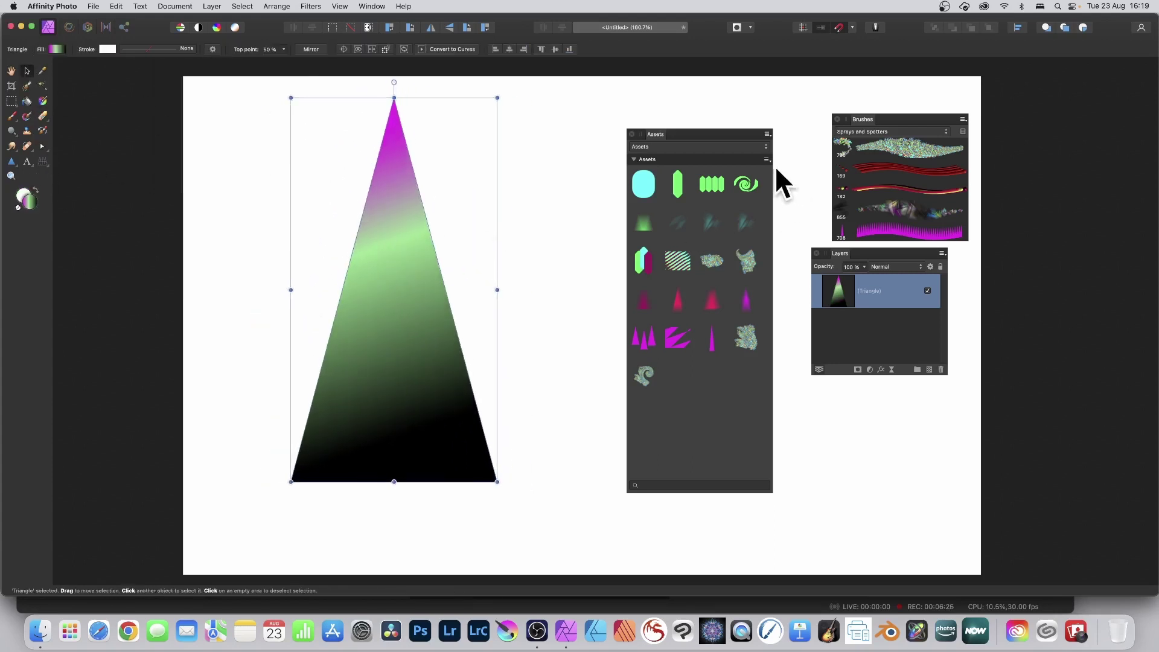
Save the gradient triangle as an asset and nudge it slightly left and down
{"action": "left_click", "coordinate": [766, 159]}
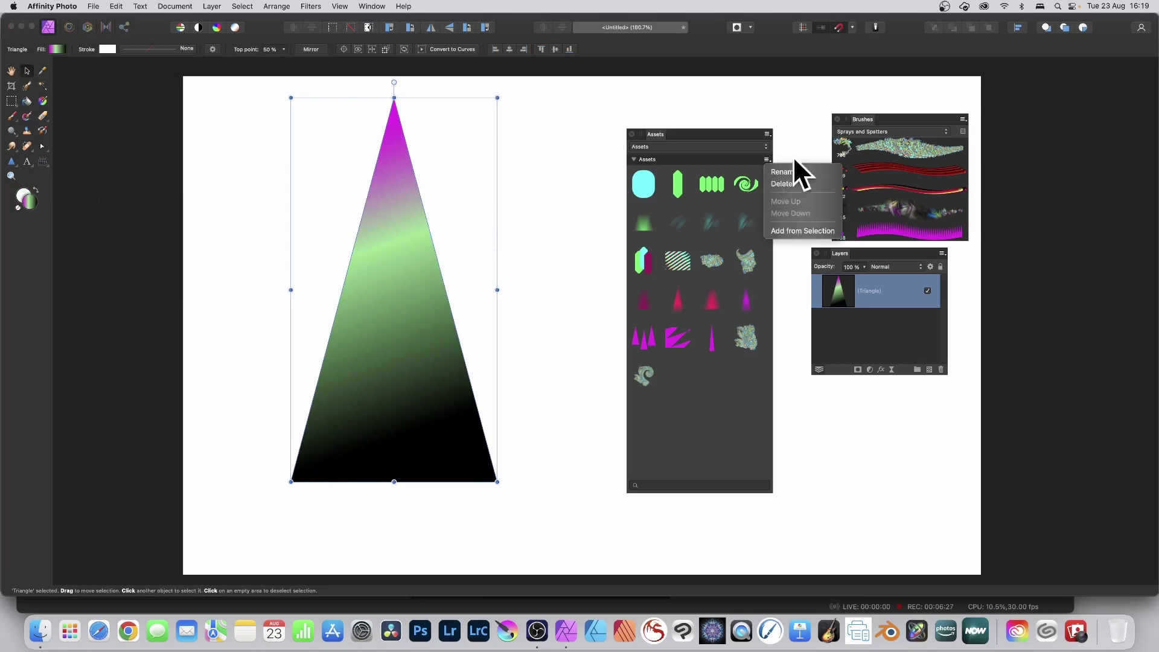
{"action": "left_click", "coordinate": [799, 231]}
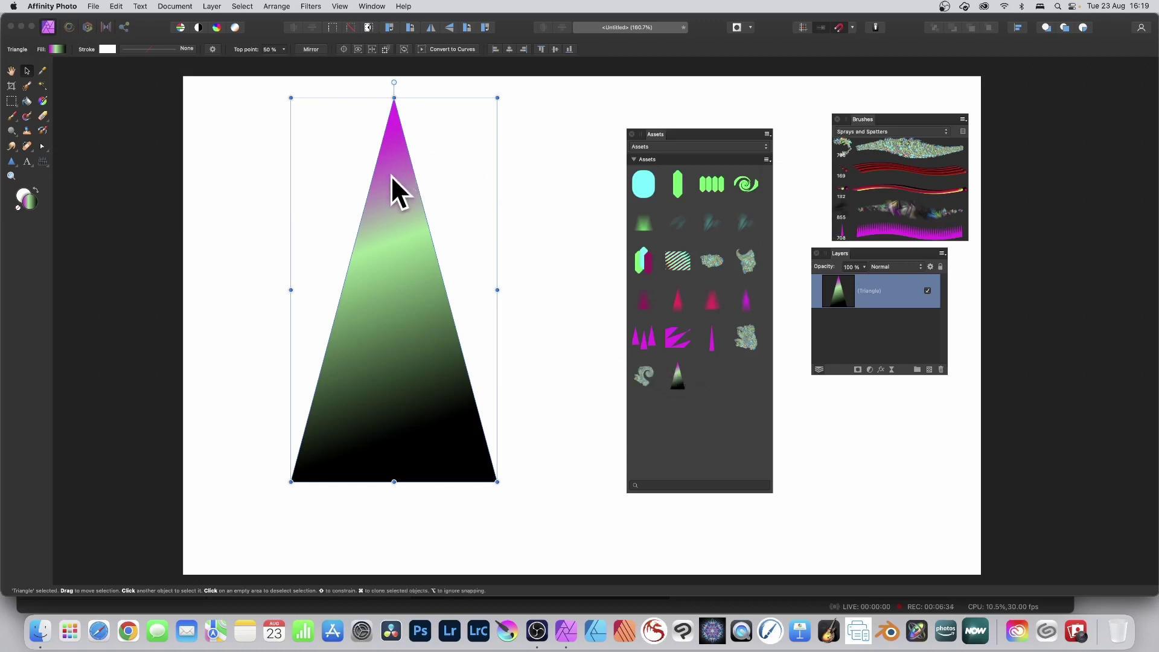
{"action": "mouse_move", "coordinate": [390, 175]}
{"action": "left_mouse_down"}
{"action": "mouse_move", "coordinate": [378, 171]}
{"action": "mouse_move", "coordinate": [383, 185]}
{"action": "left_mouse_up"}
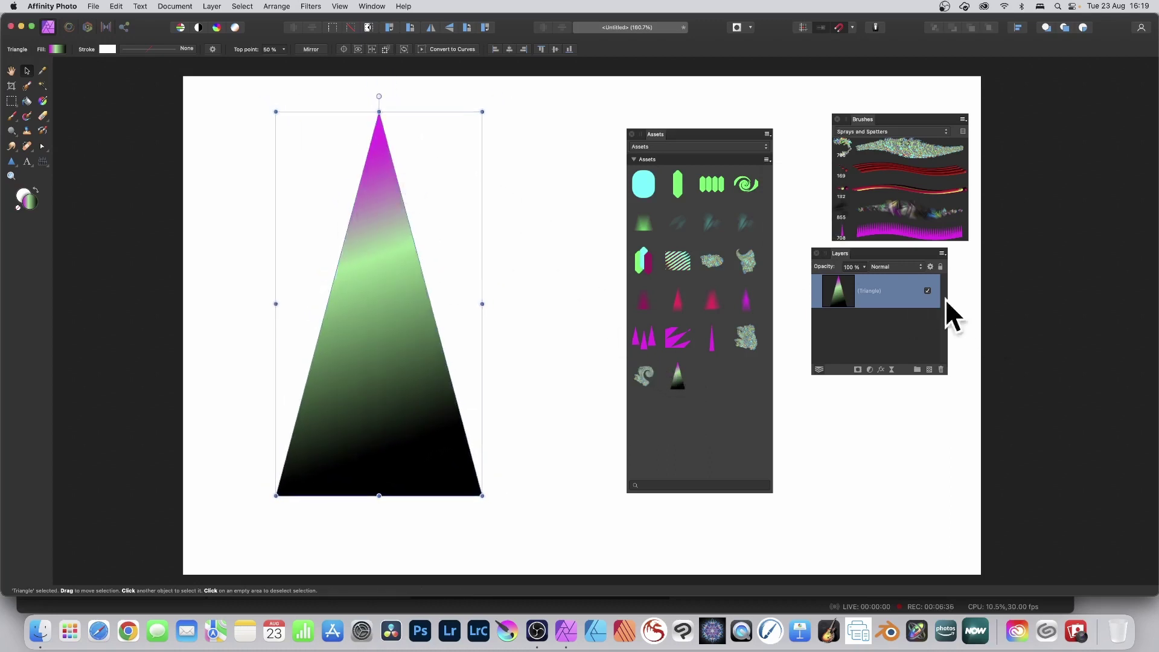
Set the triangle's blend mode to Difference, save it as another asset, then delete it
{"action": "left_click_drag", "start_coordinate": [839, 252], "coordinate": [524, 171]}
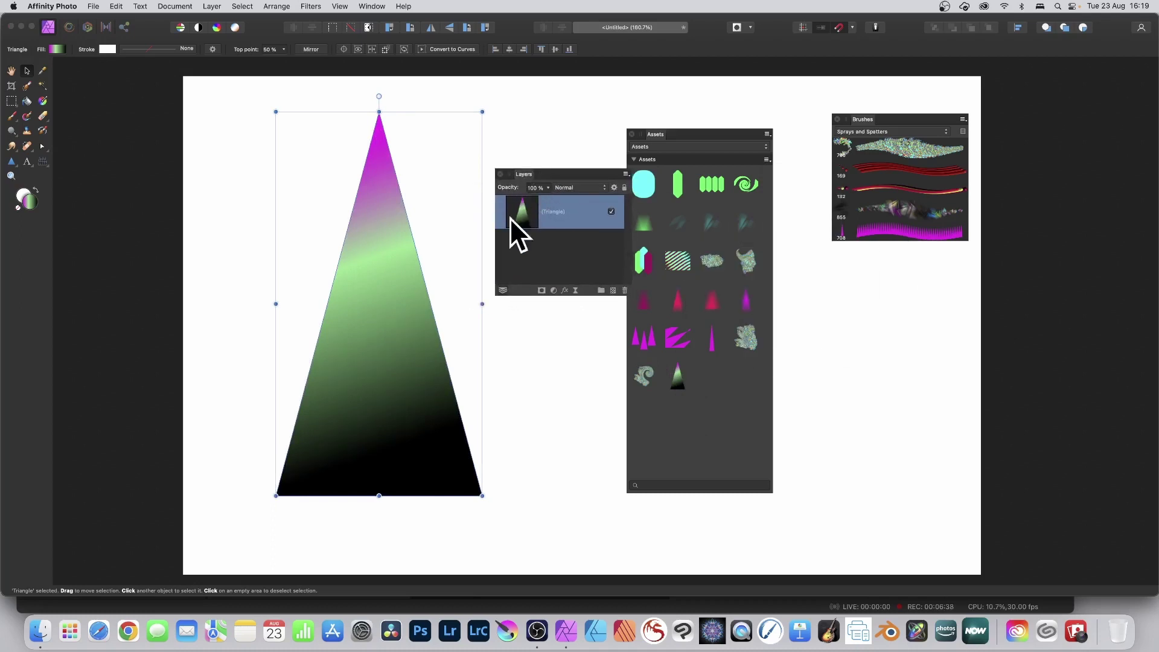
{"action": "left_click", "coordinate": [583, 187]}
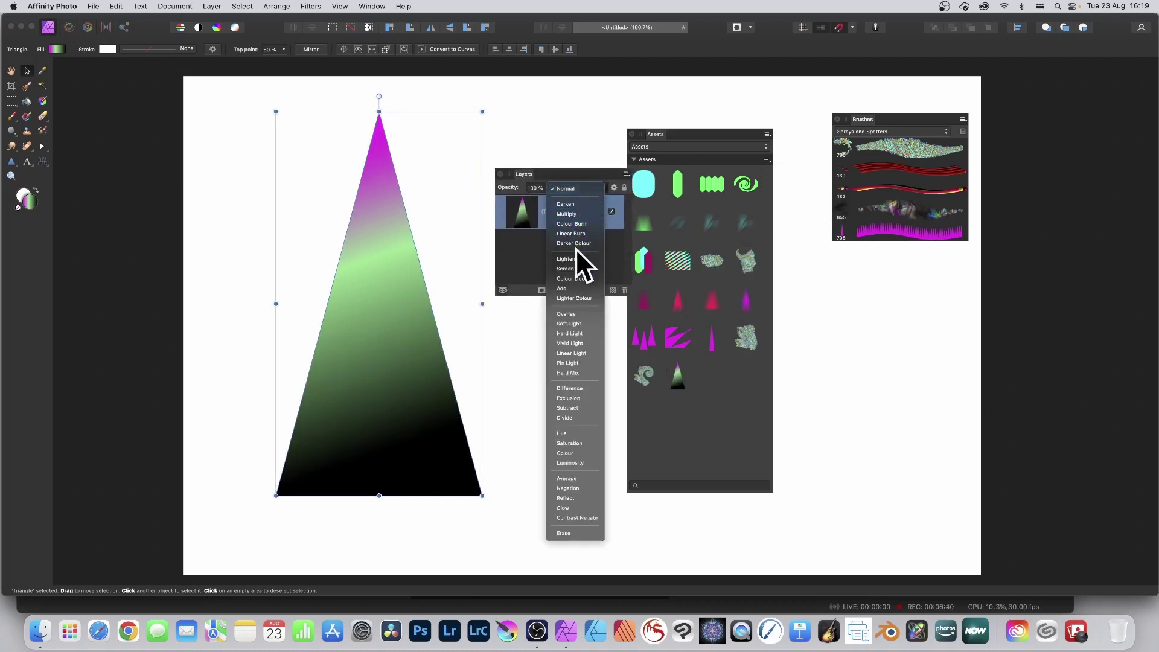
{"action": "left_click", "coordinate": [578, 387]}
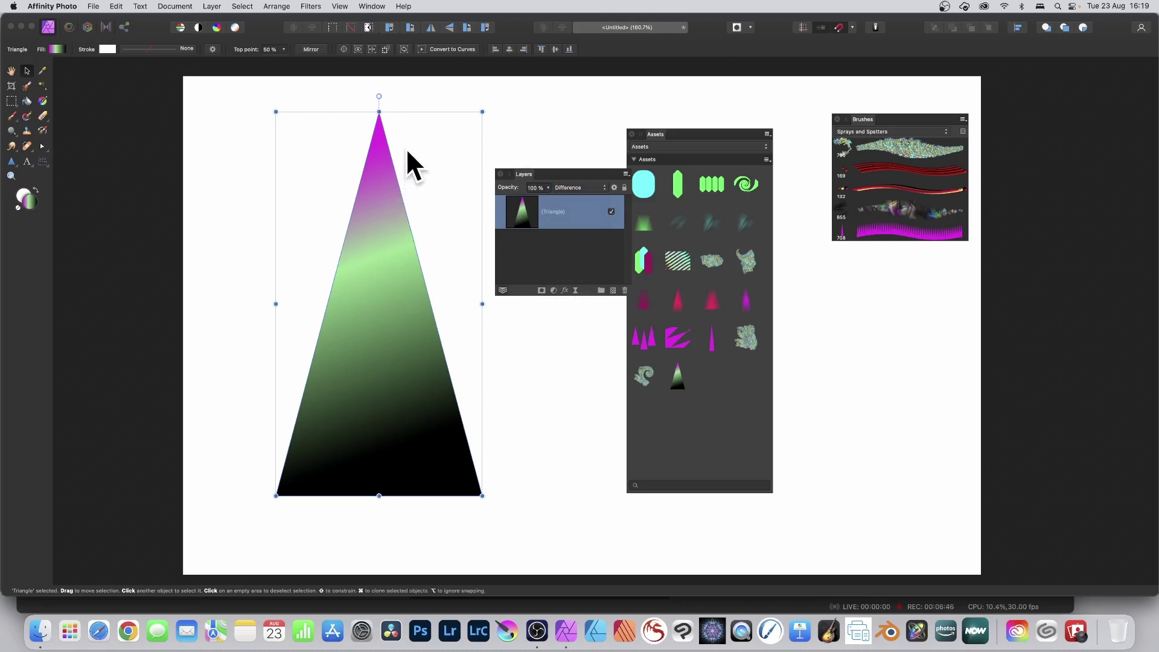
{"action": "left_click", "coordinate": [767, 159]}
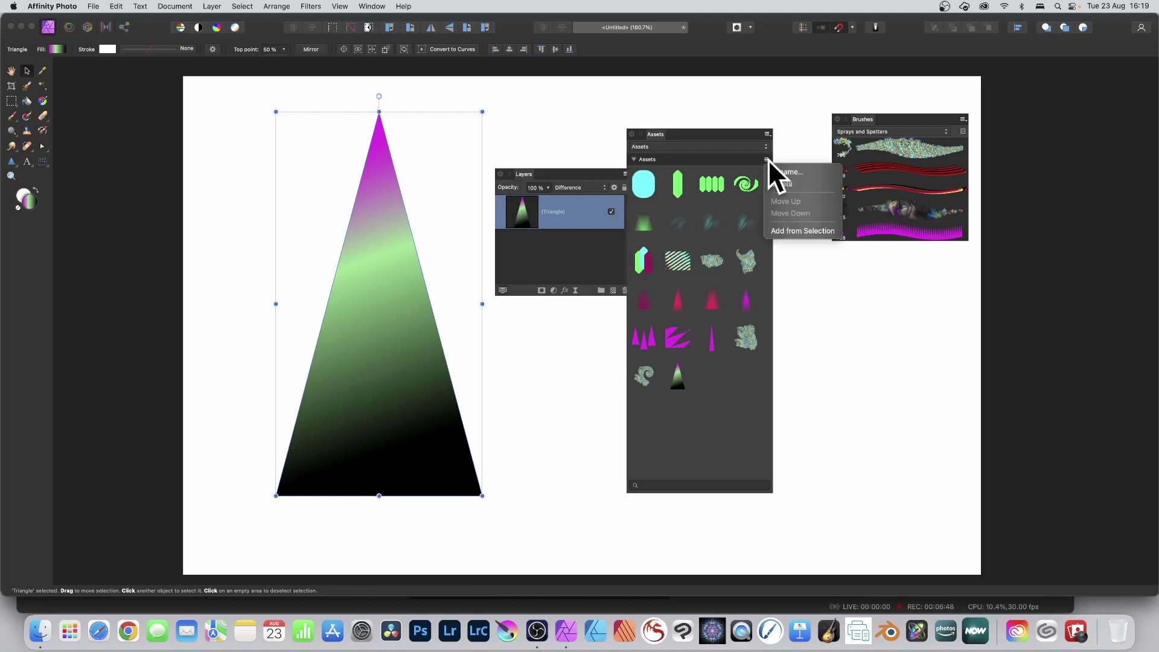
{"action": "left_click", "coordinate": [796, 228]}
{"action": "key", "text": "Delete"}
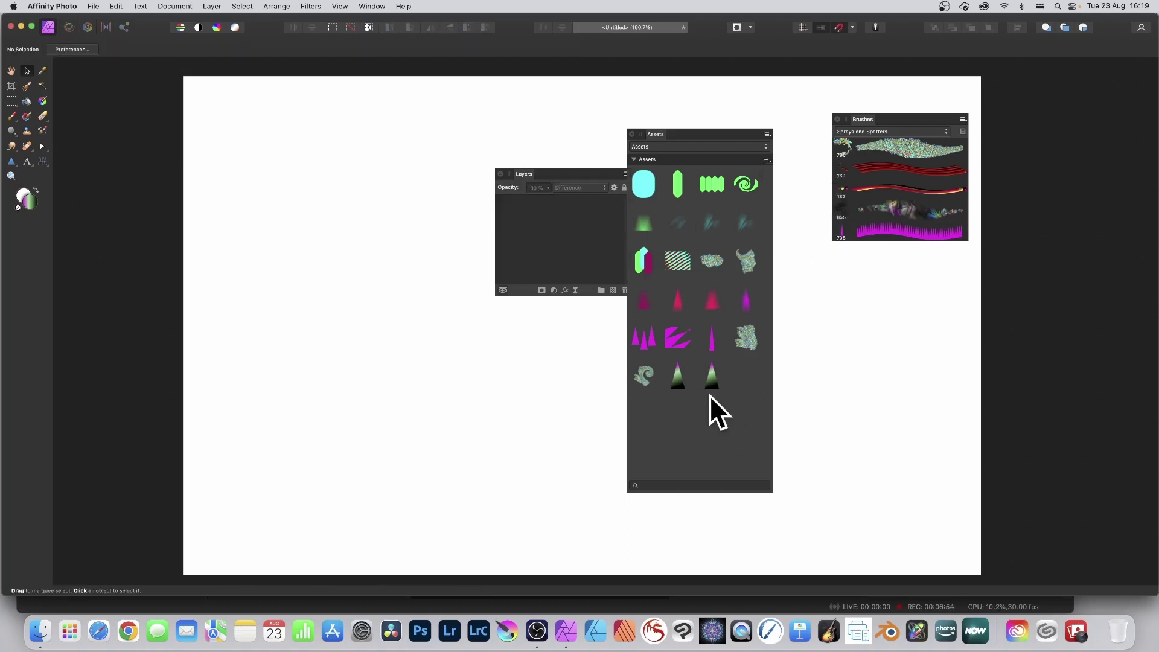
Place three overlapping Difference gradient-triangle copies and enlarge the newest slightly
{"action": "left_click_drag", "start_coordinate": [712, 378], "coordinate": [362, 297]}
{"action": "left_click_drag", "start_coordinate": [715, 382], "coordinate": [404, 332]}
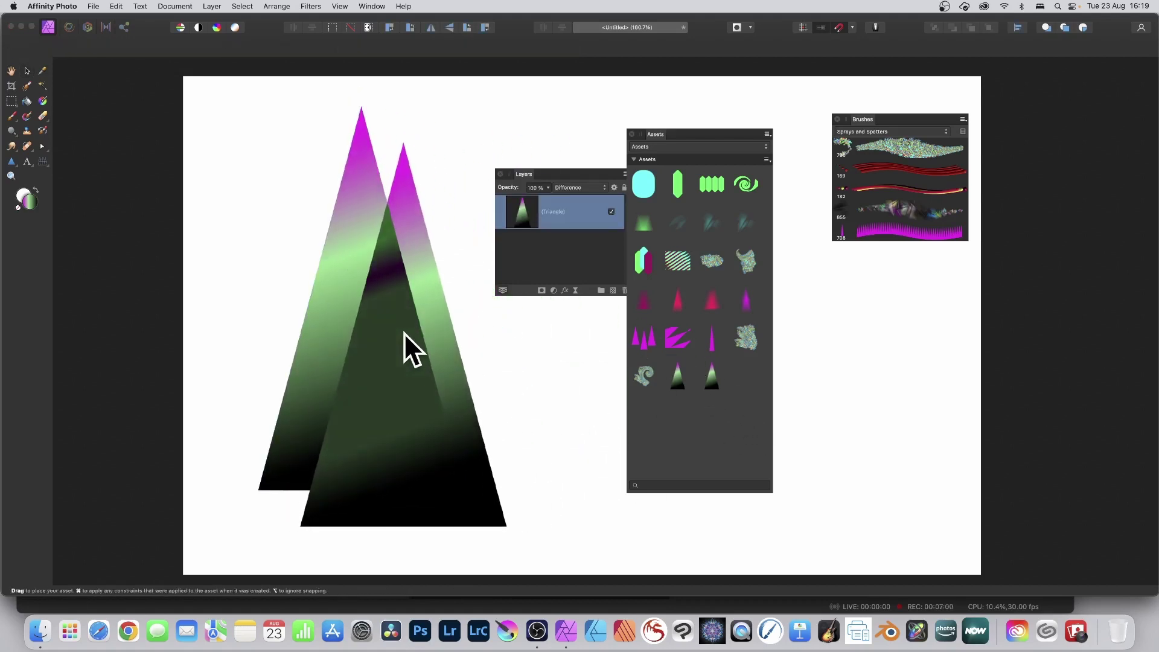
{"action": "left_click_drag", "start_coordinate": [709, 371], "coordinate": [483, 209]}
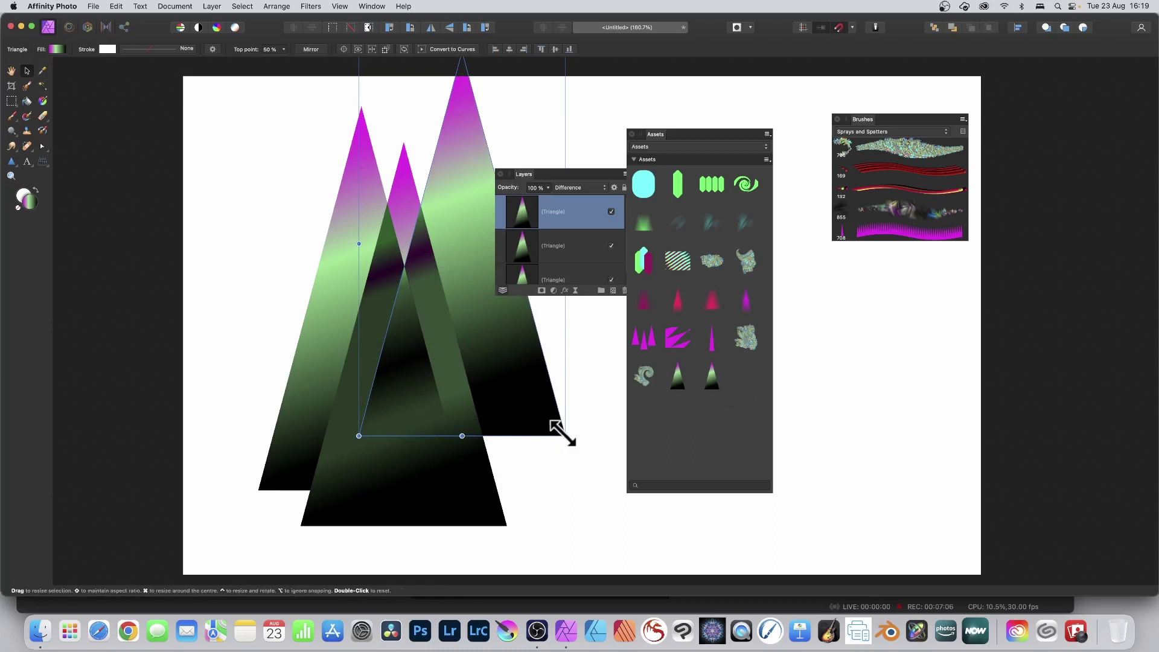
{"action": "left_click_drag", "start_coordinate": [565, 435], "coordinate": [581, 443]}
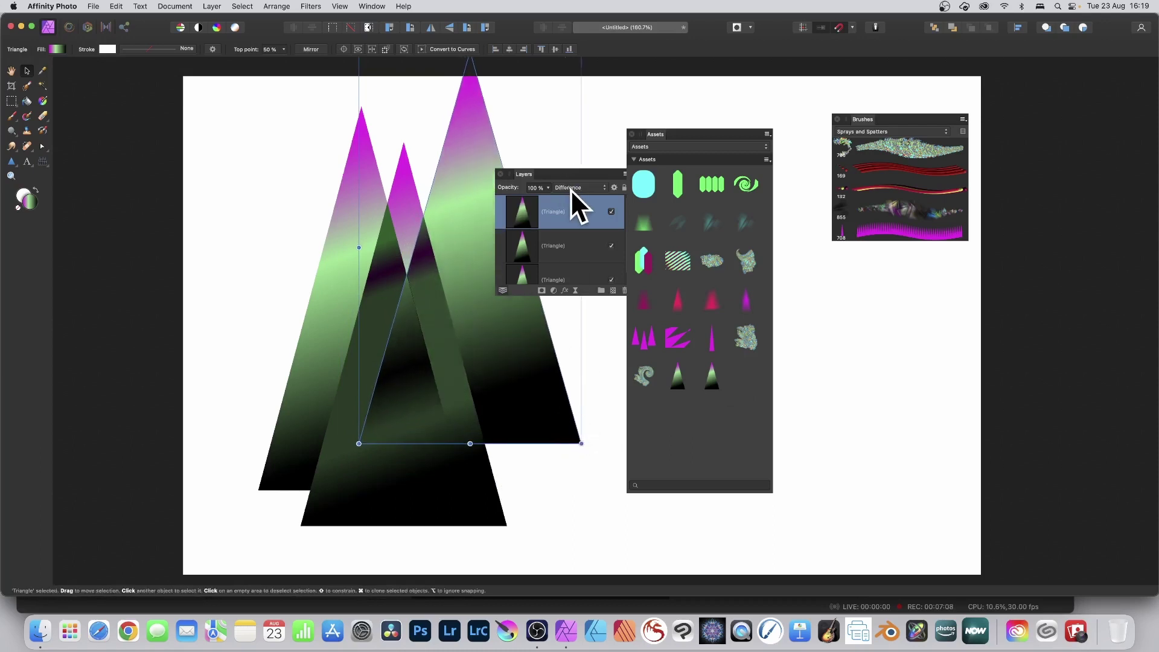